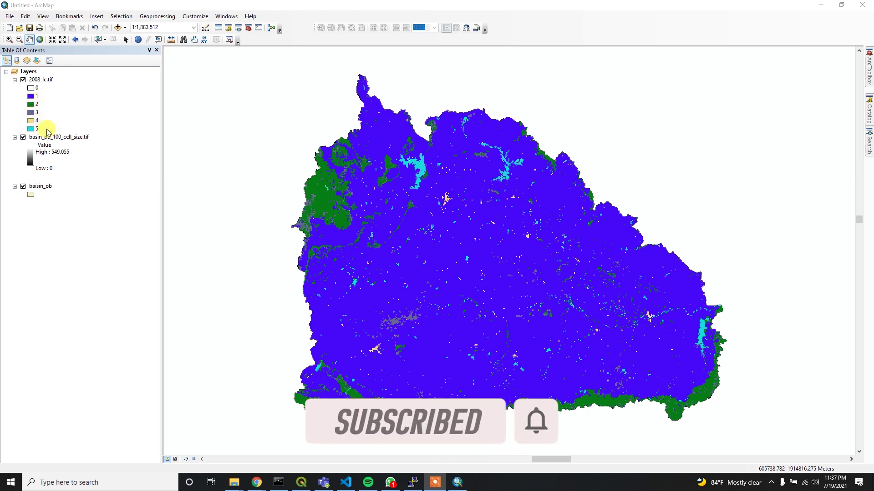
# Select the Layers group, then the 2008_lc.tif land-cover layer in the Table of Contents.
pyautogui.click(55, 296)
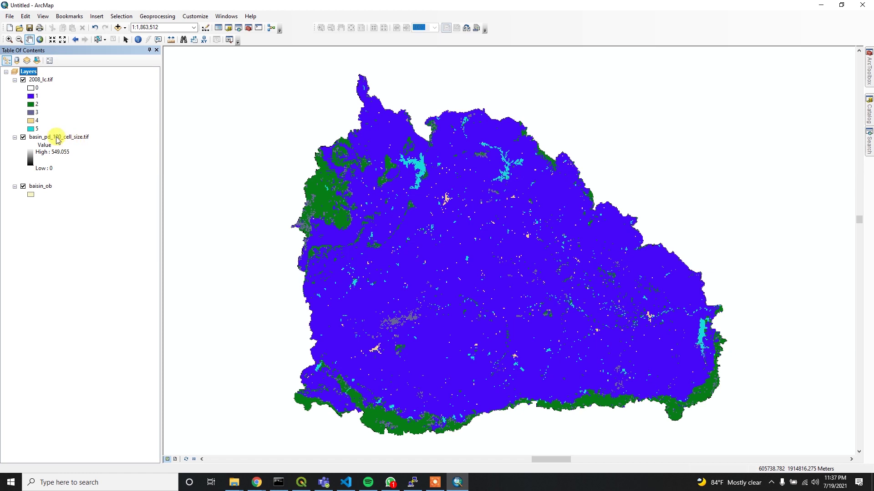
pyautogui.click(41, 82)
pyautogui.rightClick(41, 83)
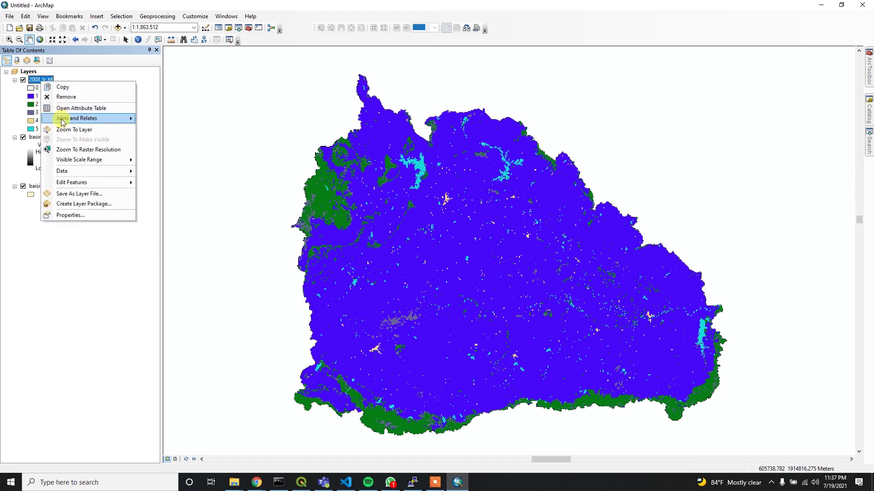
pyautogui.click(72, 217)
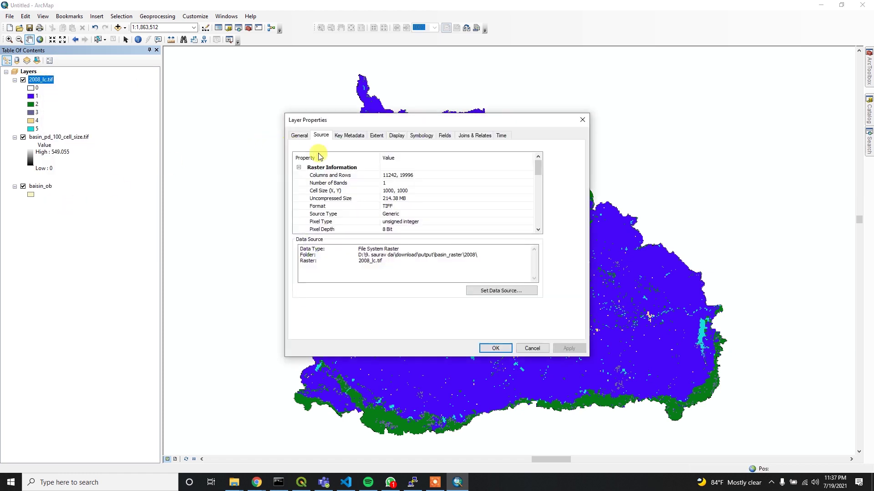
pyautogui.click(385, 193)
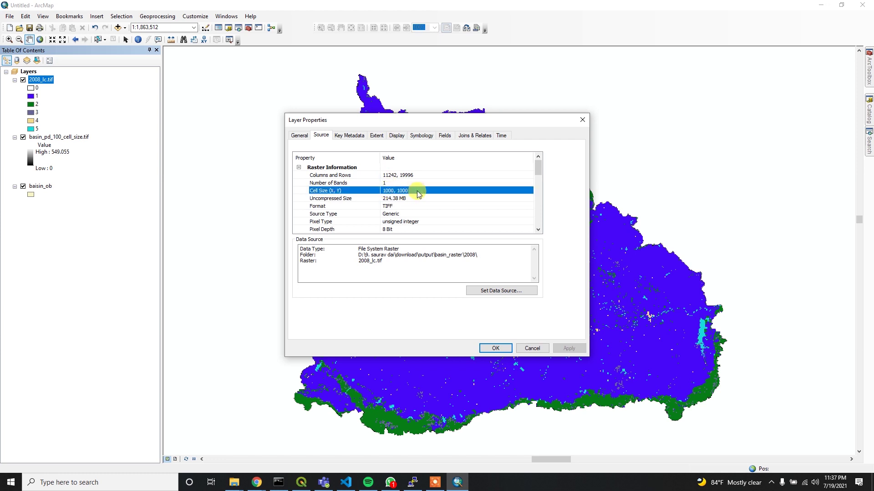
pyautogui.click(406, 191)
pyautogui.scroll(-2, 404, 199)
pyautogui.scroll(1, 403, 200)
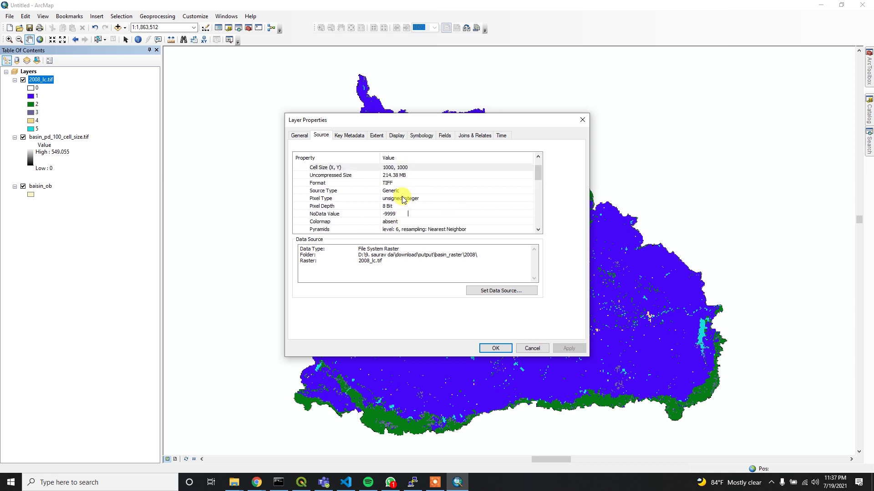
pyautogui.scroll(-5, 404, 199)
pyautogui.scroll(-4, 396, 194)
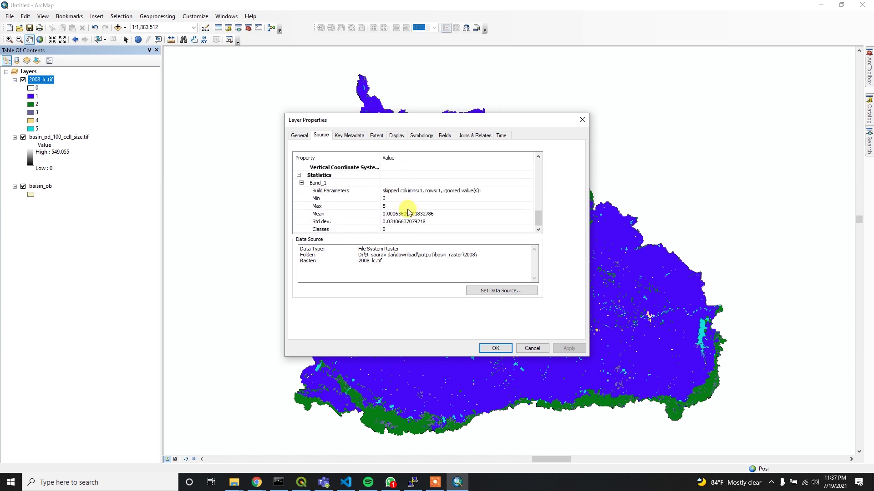
pyautogui.scroll(2, 407, 207)
pyautogui.scroll(-2, 408, 207)
pyautogui.click(440, 213)
pyautogui.scroll(1, 503, 195)
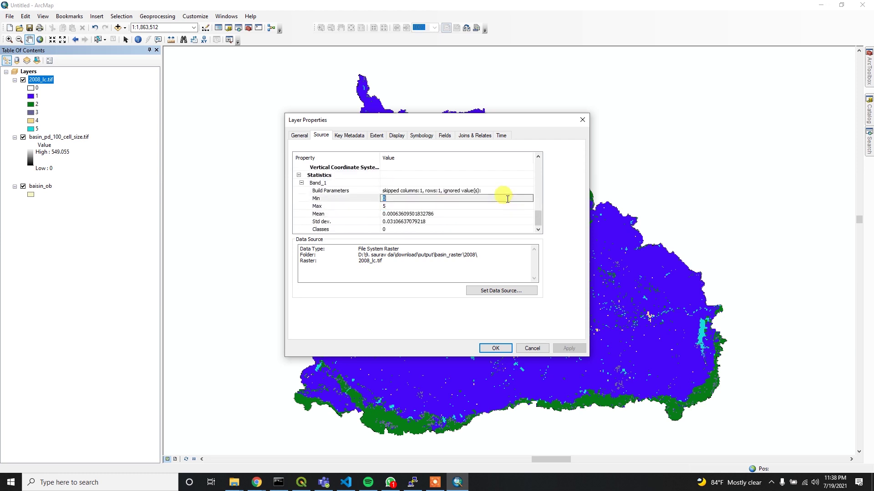
pyautogui.scroll(2, 503, 195)
pyautogui.scroll(1, 477, 201)
pyautogui.click(475, 199)
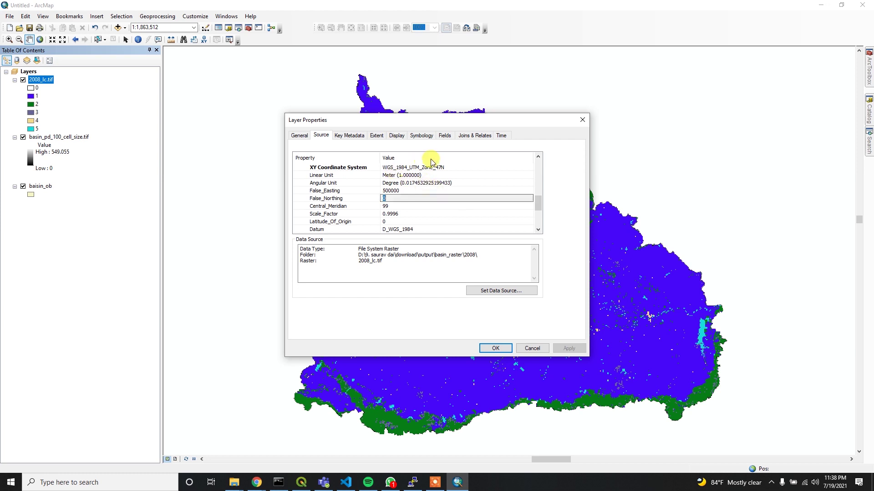
pyautogui.click(582, 121)
pyautogui.rightClick(65, 137)
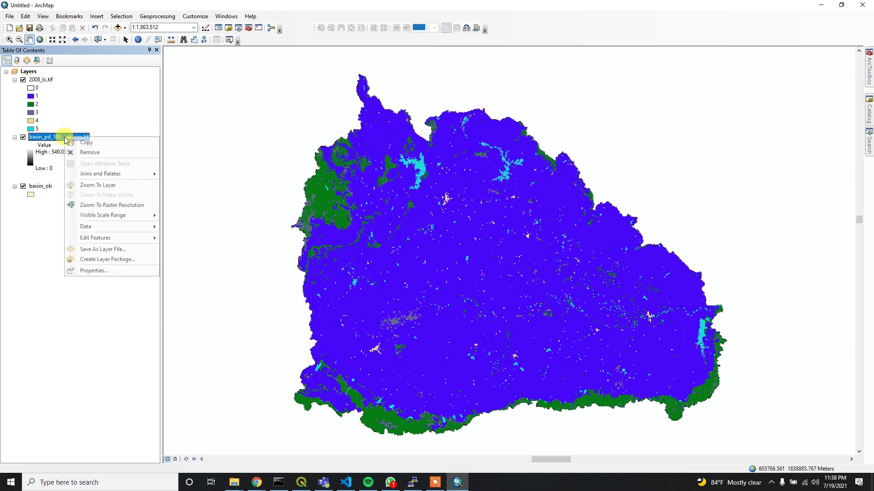
pyautogui.click(93, 270)
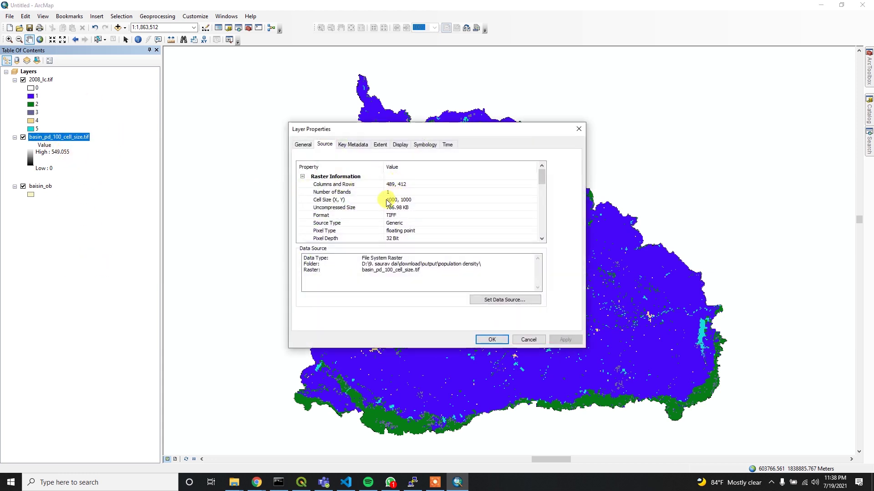
pyautogui.click(389, 200)
pyautogui.scroll(-2, 443, 202)
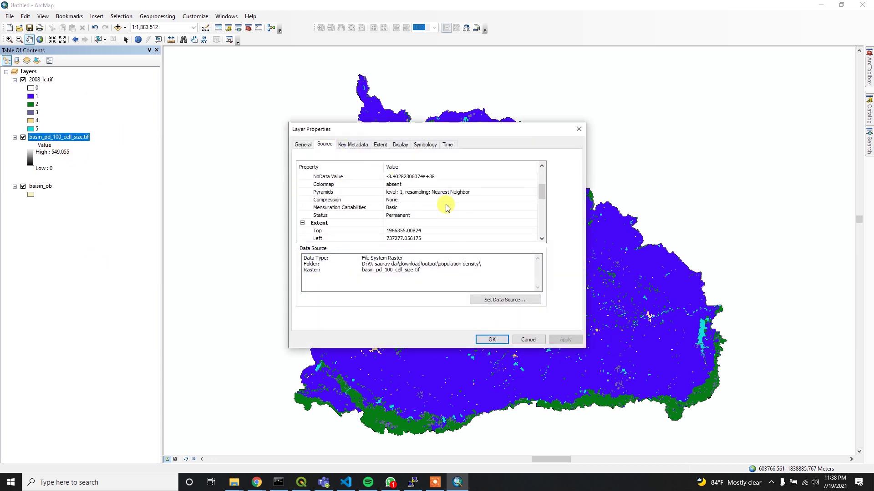
pyautogui.scroll(-2, 441, 210)
pyautogui.scroll(-1, 430, 218)
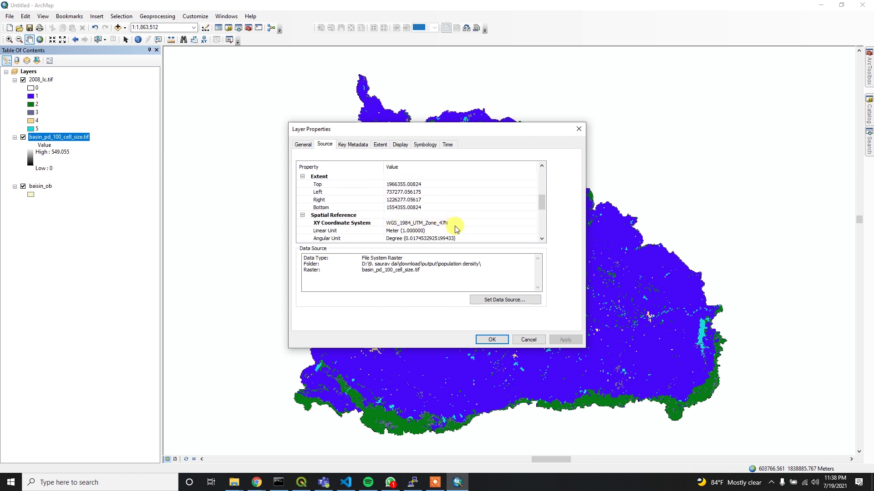
pyautogui.click(496, 342)
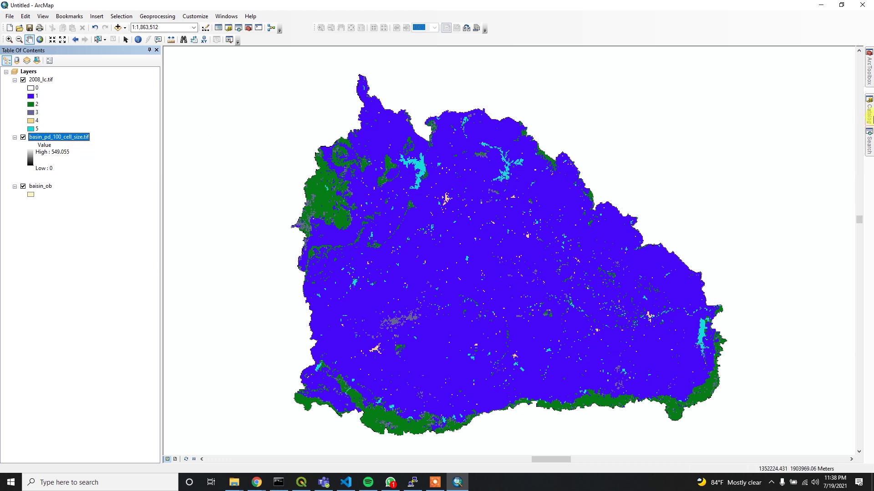
# Start a Raster to ASCII conversion with basin_pd_100_cell_size.tif as the input raster.
pyautogui.click(869, 146)
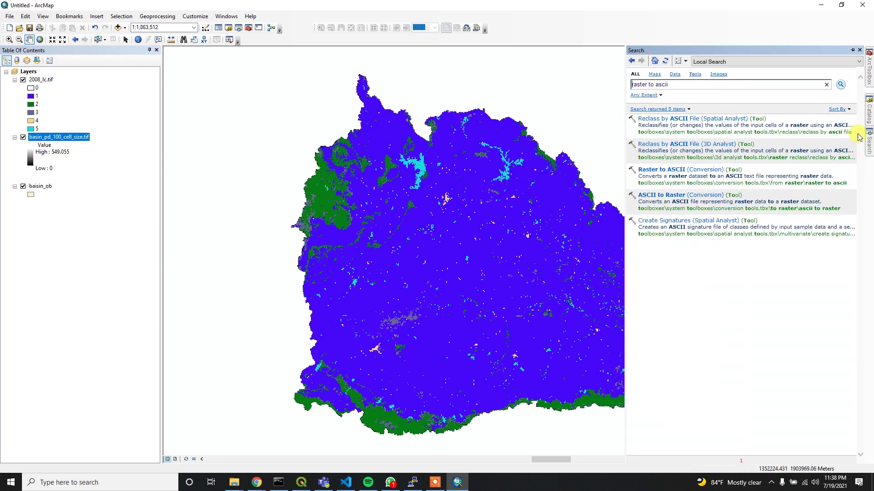
pyautogui.click(660, 169)
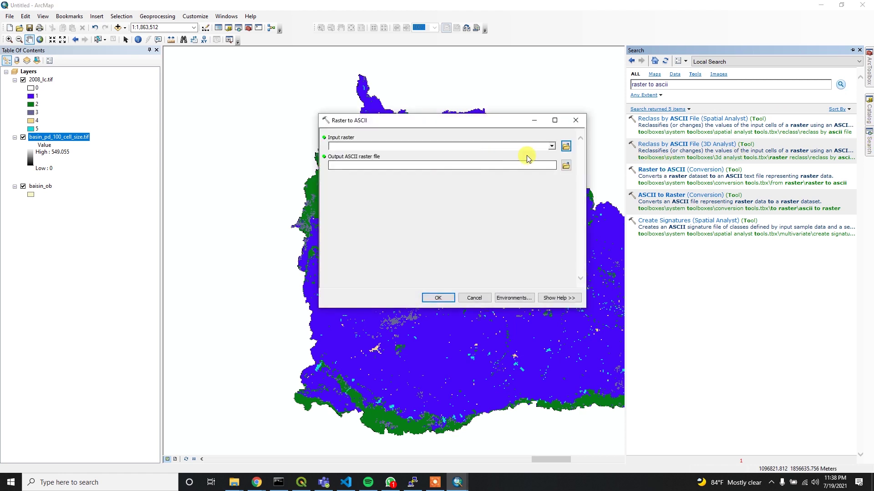
pyautogui.click(551, 146)
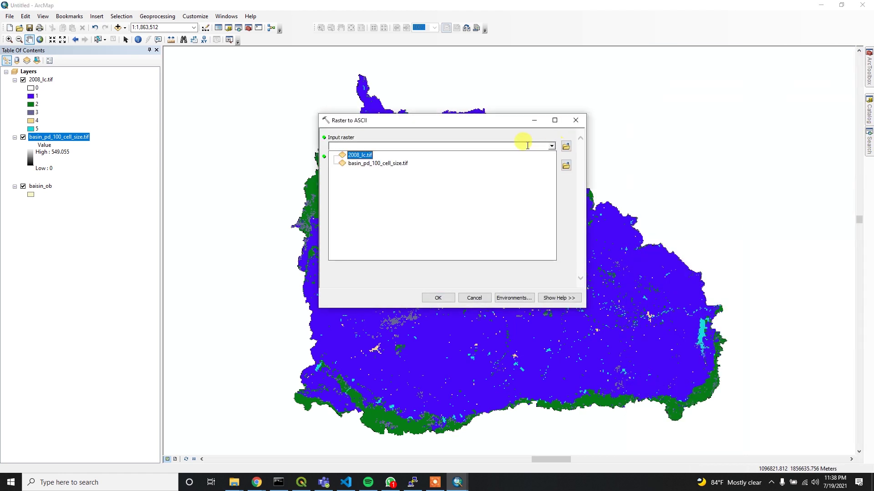
pyautogui.click(383, 164)
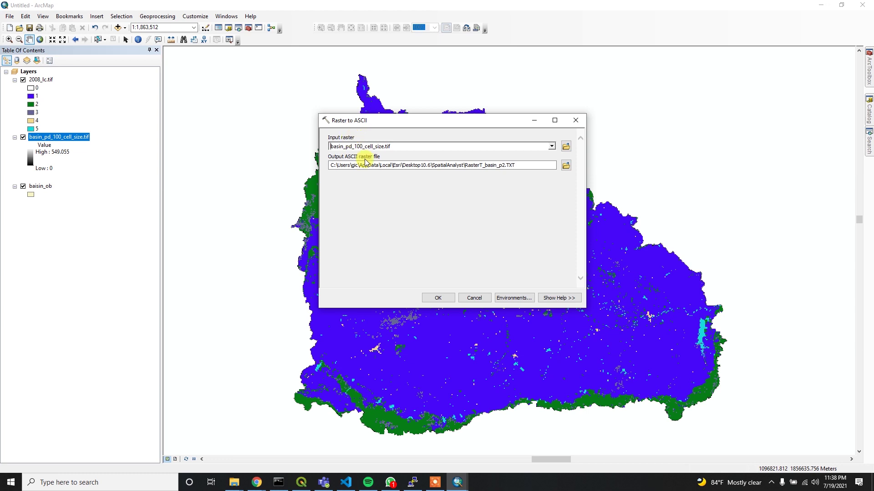
# Export to Desktop\basin.ASC, then remove the added basin layer from the map.
pyautogui.click(566, 165)
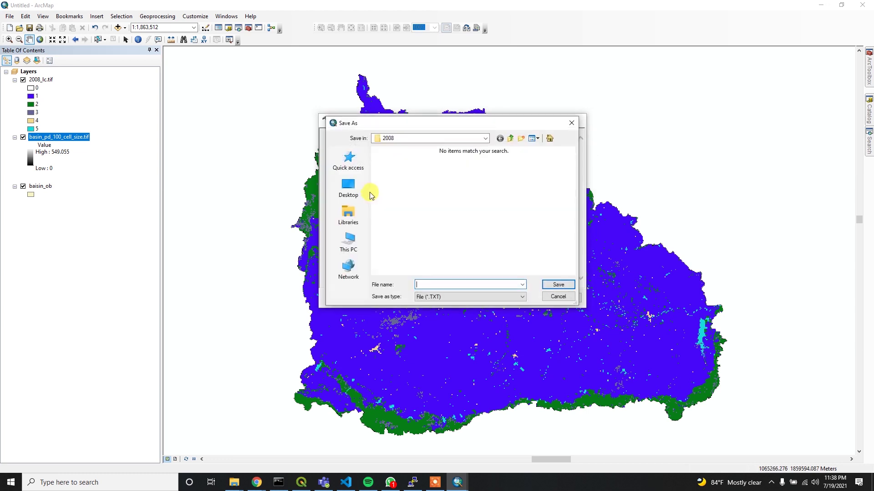
pyautogui.click(345, 187)
pyautogui.write('BASI')
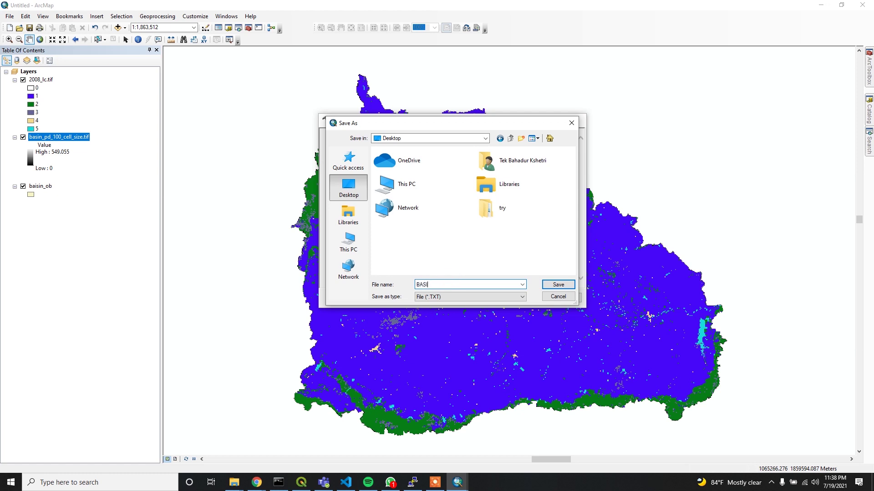
pyautogui.press('BackSpace')
pyautogui.press('BackSpace')
pyautogui.press('BackSpace')
pyautogui.press('Tab')
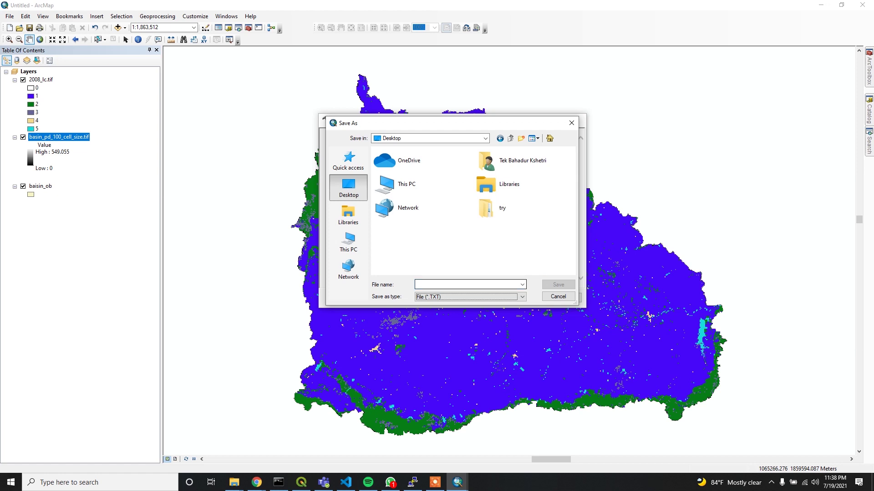
pyautogui.click(459, 285)
pyautogui.write('BASI')
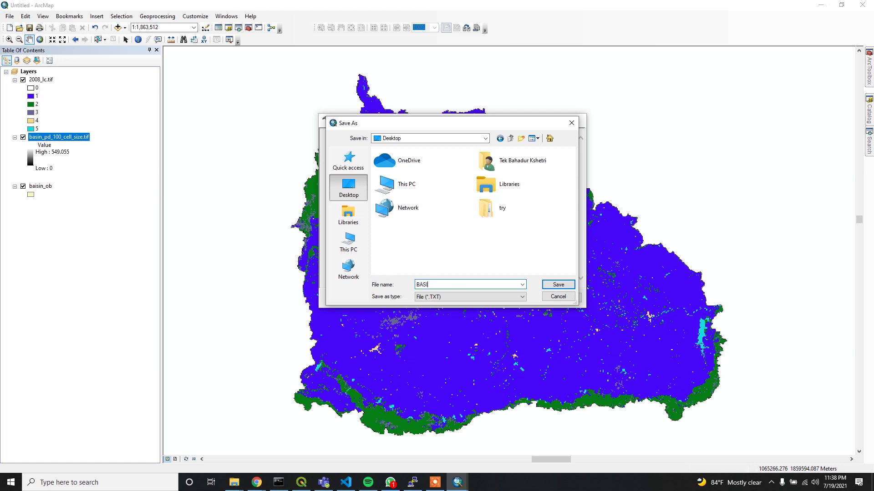
pyautogui.write('basin')
pyautogui.click(468, 298)
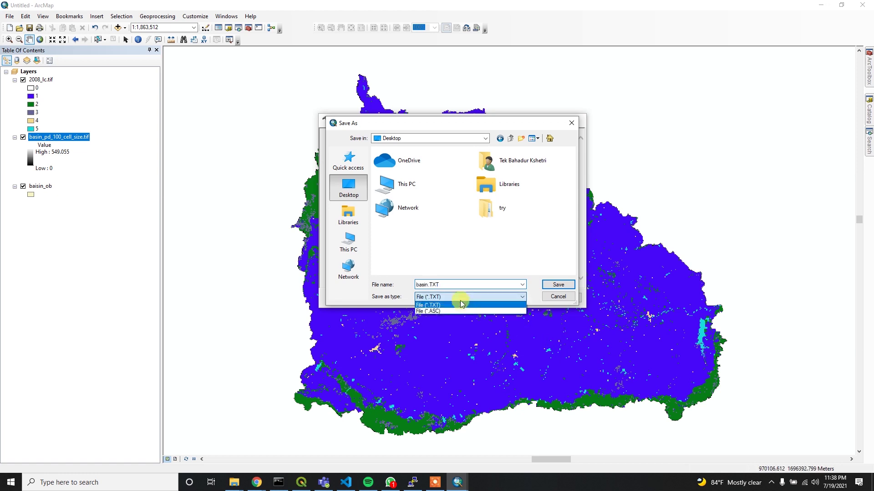
pyautogui.click(447, 312)
pyautogui.click(559, 283)
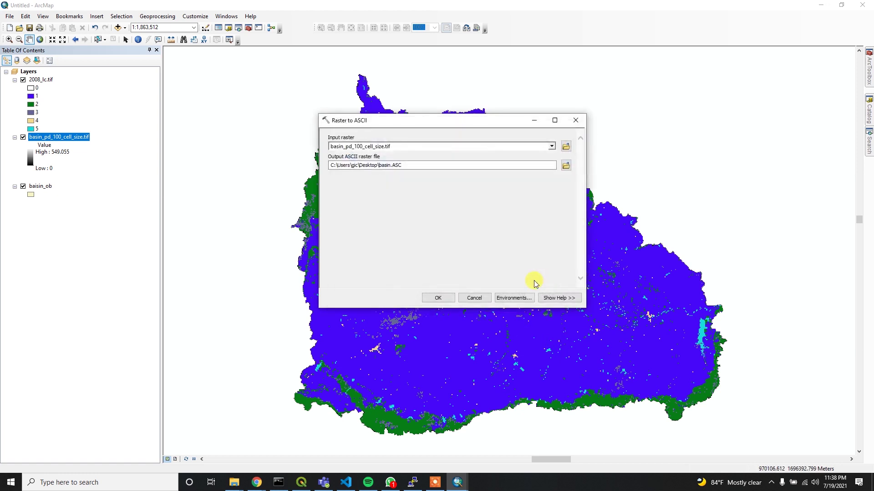
pyautogui.click(447, 302)
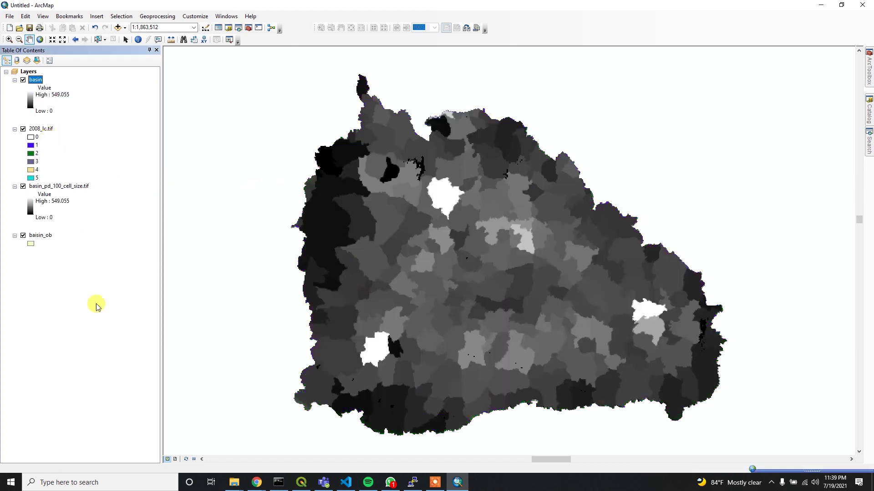
pyautogui.rightClick(31, 83)
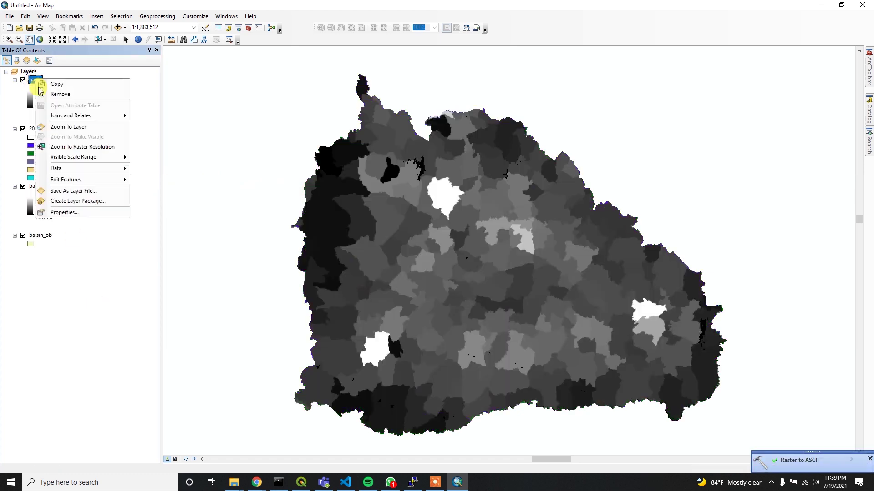
pyautogui.click(46, 96)
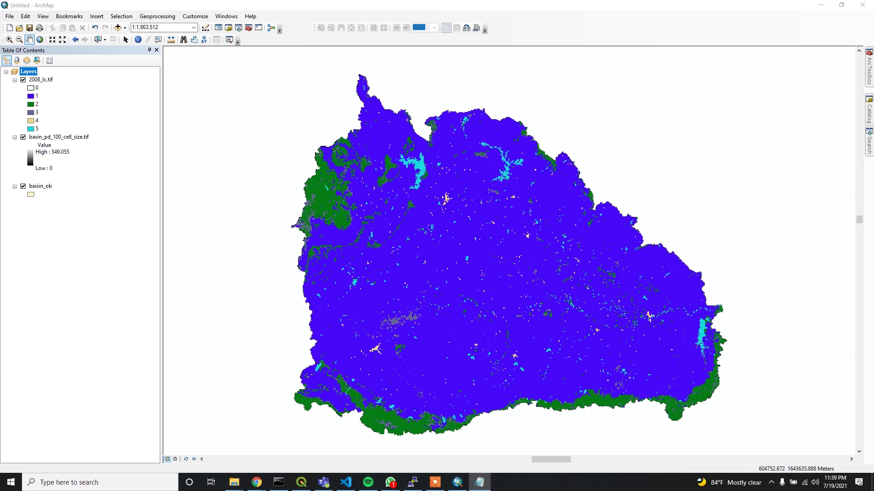
# Check basin.asc's header (ncols 489, nrows 412, corners, cellsize 1000, NODATA -9999), then close Notepad.
pyautogui.moveTo(772, 164); pyautogui.dragTo(566, 121)
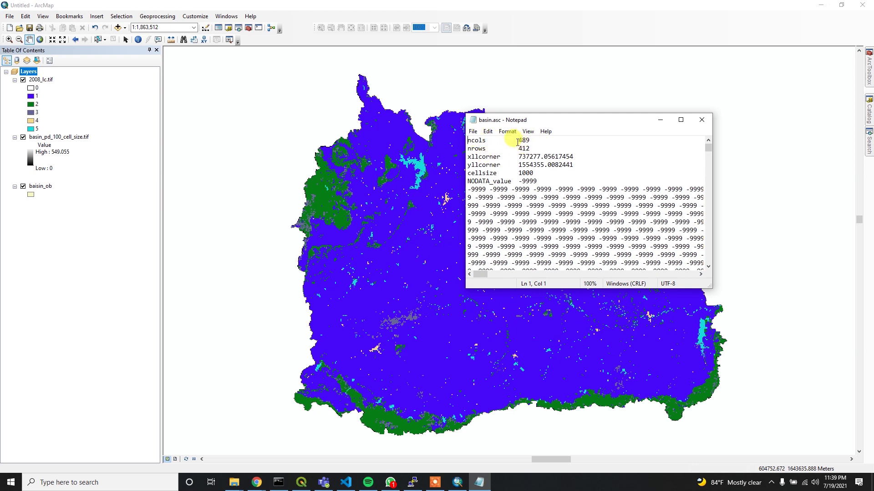
pyautogui.moveTo(518, 140); pyautogui.dragTo(531, 140)
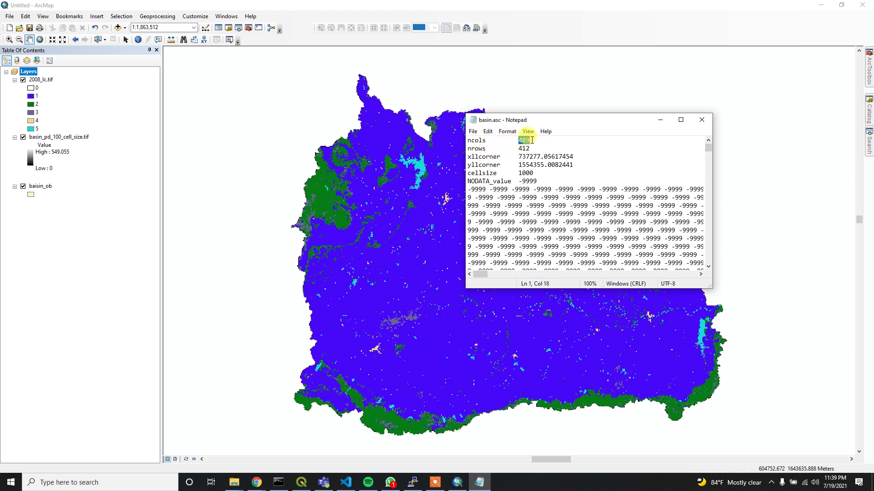
pyautogui.doubleClick(521, 148)
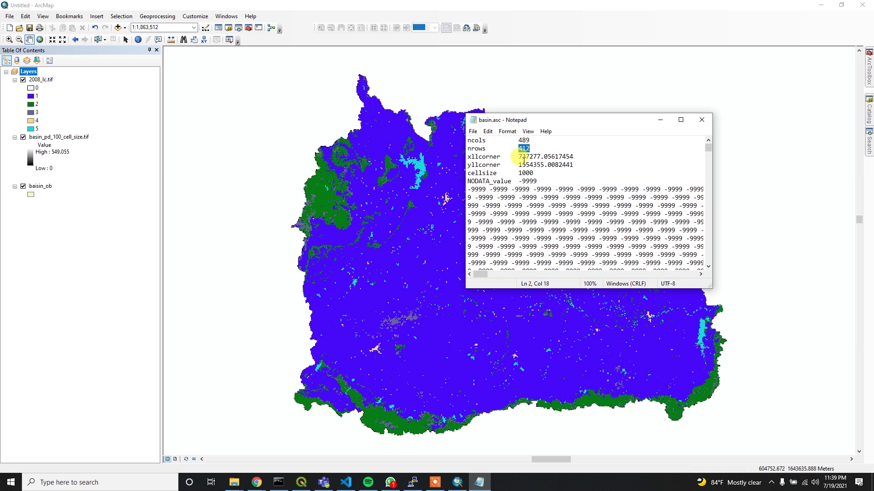
pyautogui.moveTo(518, 156); pyautogui.dragTo(529, 156)
pyautogui.doubleClick(520, 156)
pyautogui.doubleClick(525, 173)
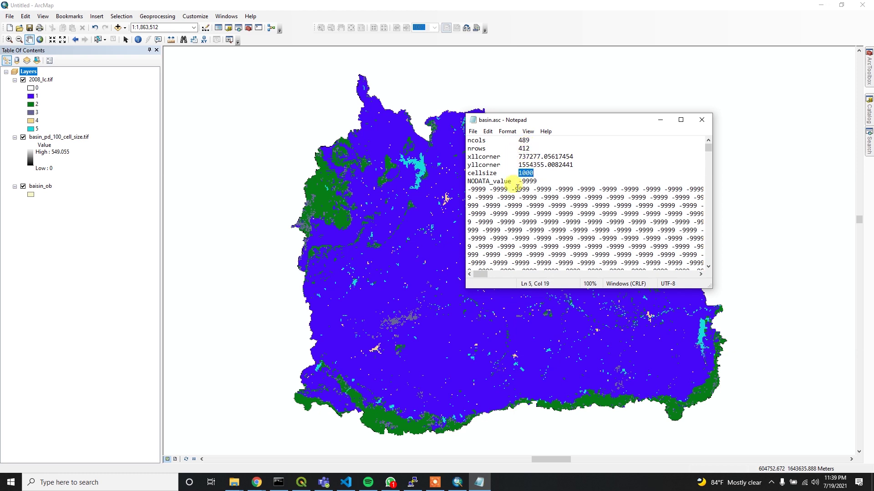
pyautogui.doubleClick(527, 181)
pyautogui.click(549, 179)
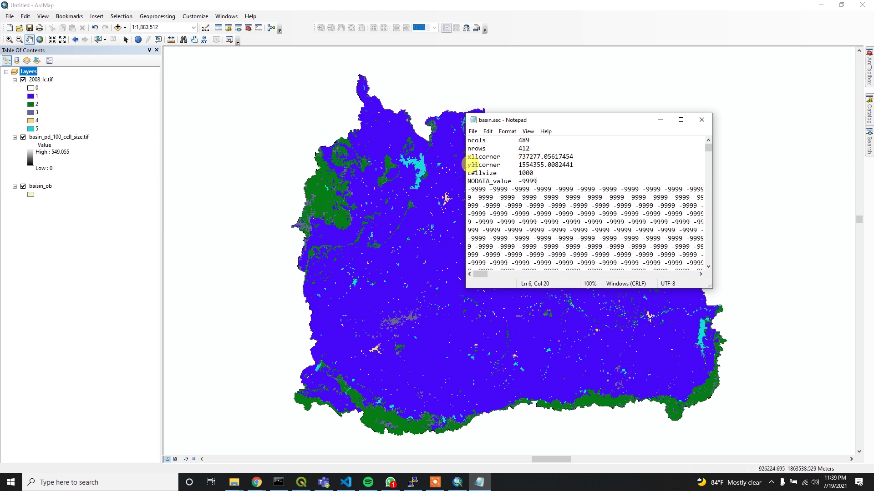
pyautogui.click(704, 121)
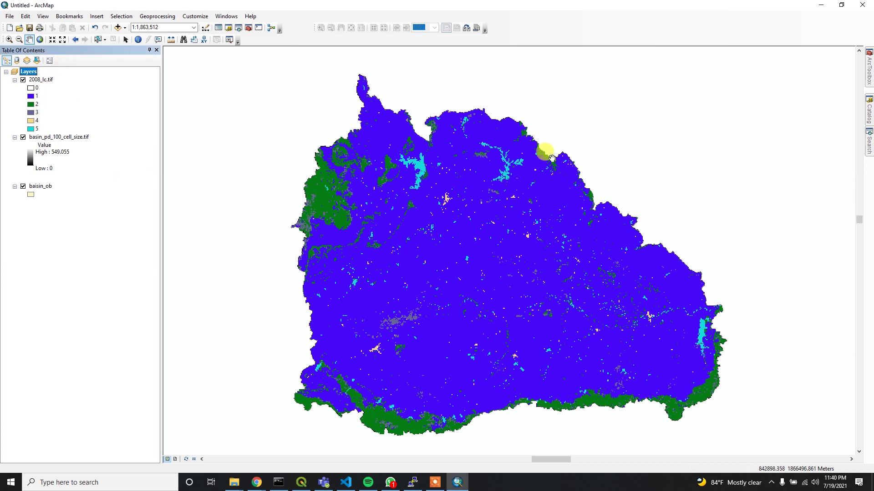
# Open Spatial Analyst Reclassify with 2008_lc.tif as the input raster.
pyautogui.click(870, 142)
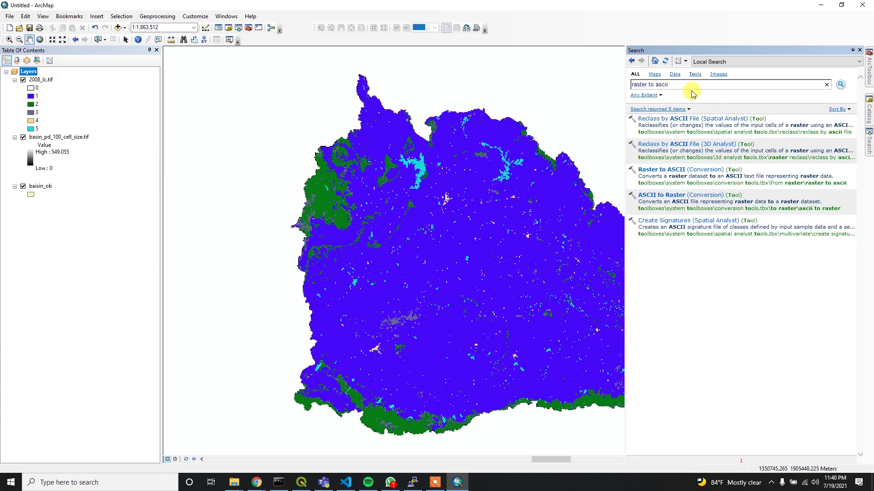
pyautogui.moveTo(683, 84); pyautogui.dragTo(629, 84)
pyautogui.write('reclassify')
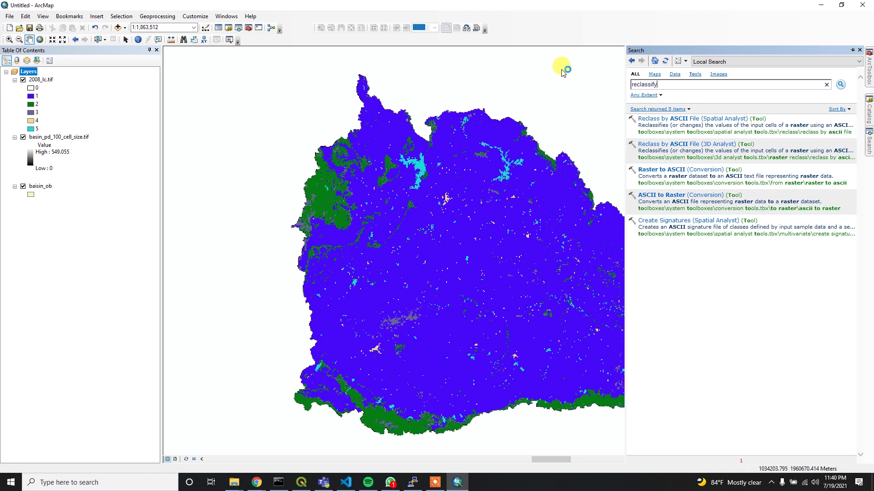
pyautogui.press('Return')
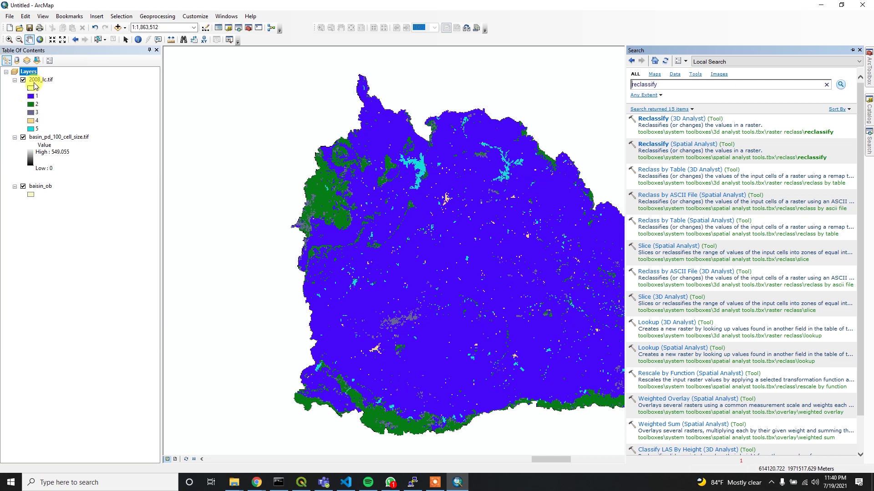
pyautogui.click(680, 149)
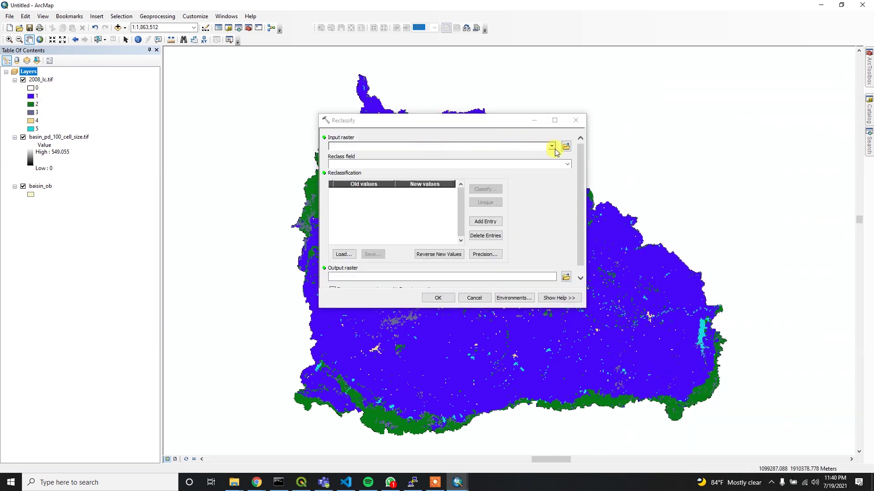
pyautogui.click(552, 146)
pyautogui.click(360, 156)
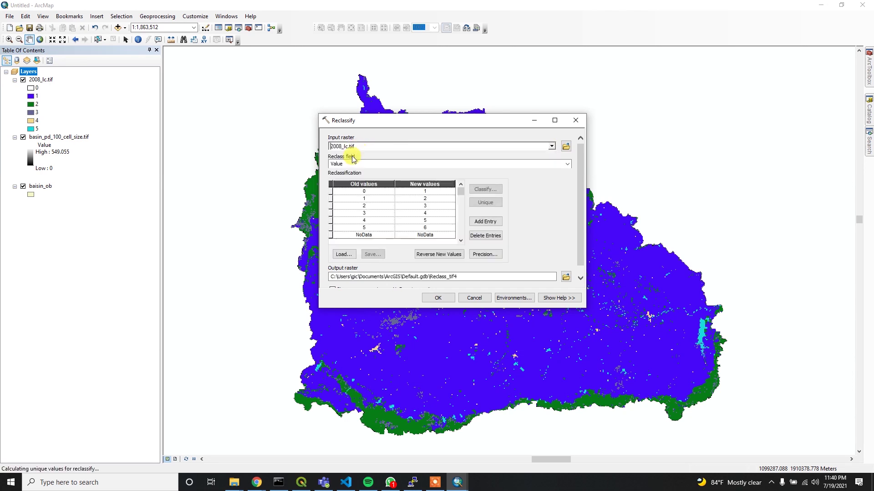
# Map classes to new values 0,1,0,0,0,0, name the output ag, and run.
pyautogui.click(428, 192)
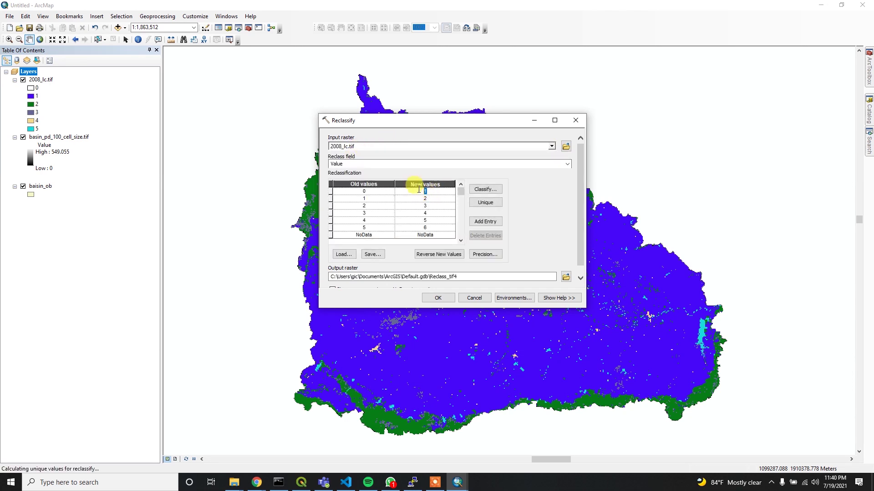
pyautogui.write('0')
pyautogui.write('1')
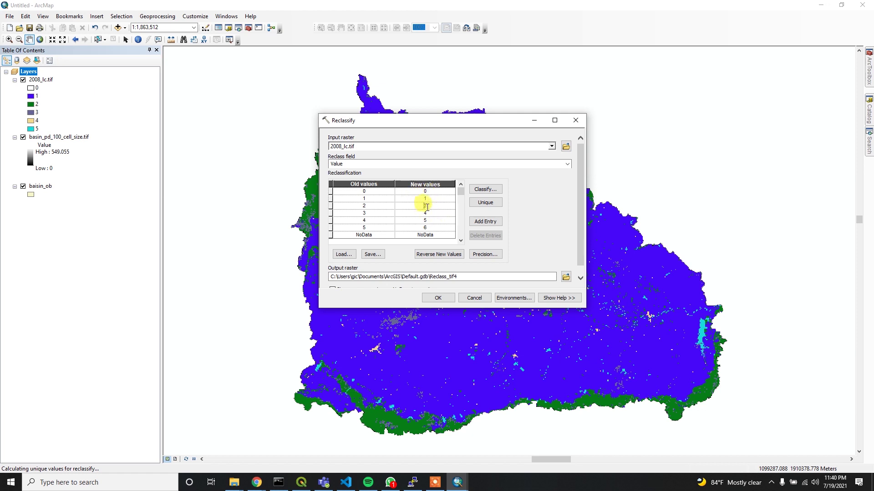
pyautogui.write('0')
pyautogui.moveTo(430, 277); pyautogui.dragTo(488, 273)
pyautogui.write('g')
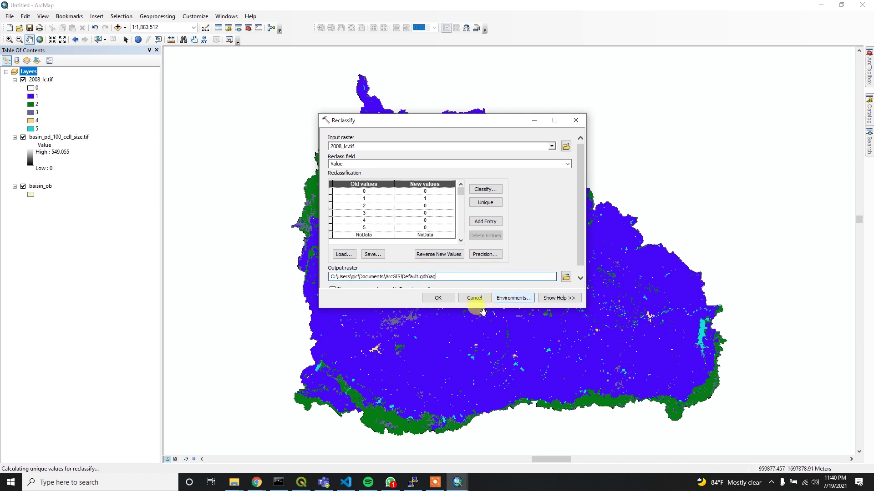
pyautogui.click(437, 300)
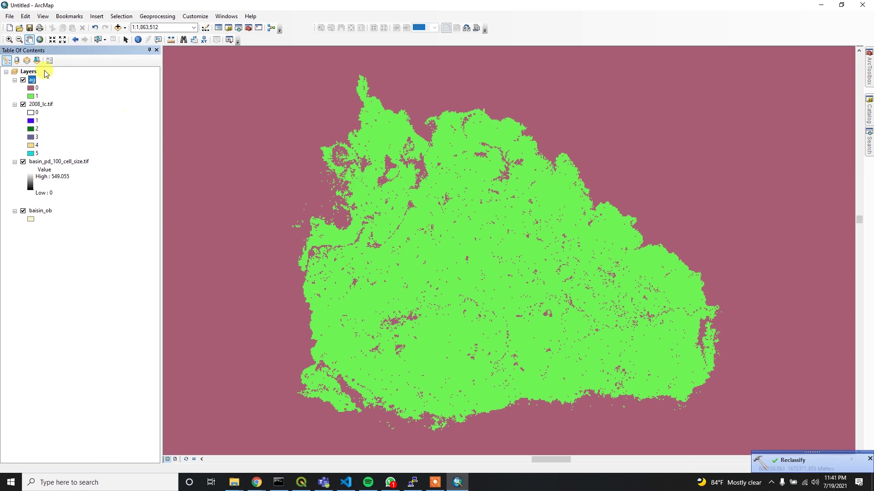
# Reopen Spatial Analyst Reclassify with 2008_lc.tif as the input raster.
pyautogui.click(871, 142)
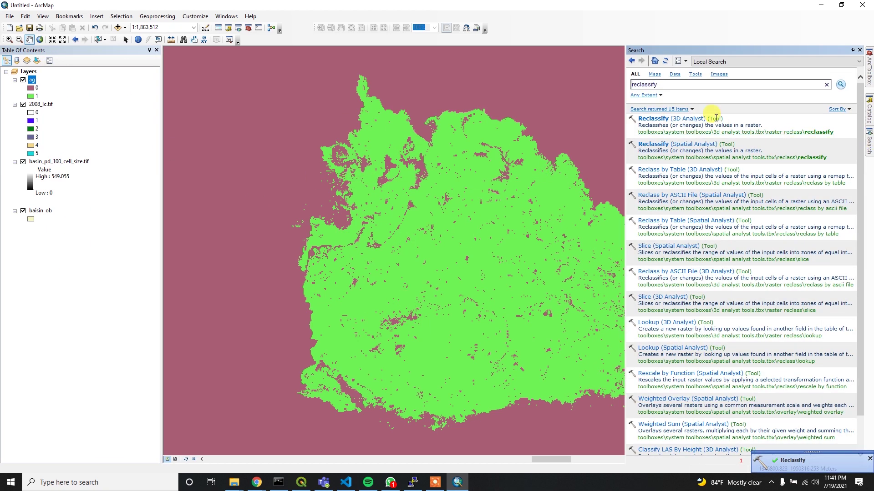
pyautogui.click(657, 145)
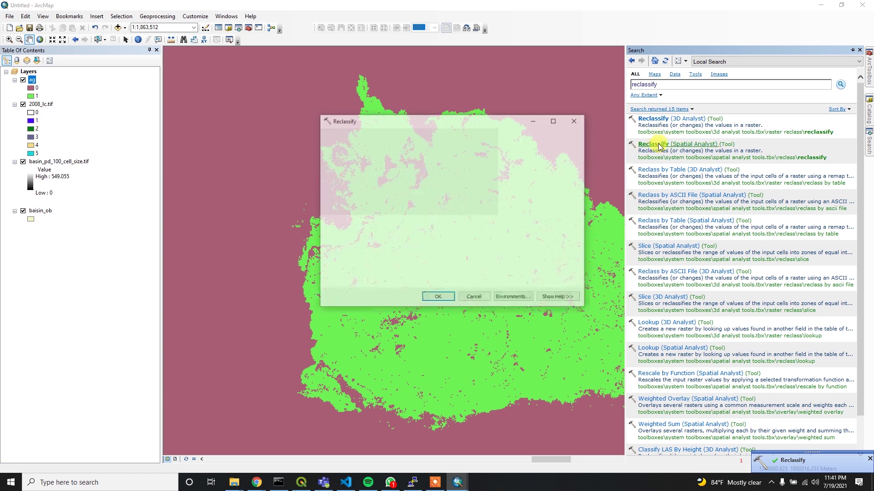
pyautogui.click(552, 147)
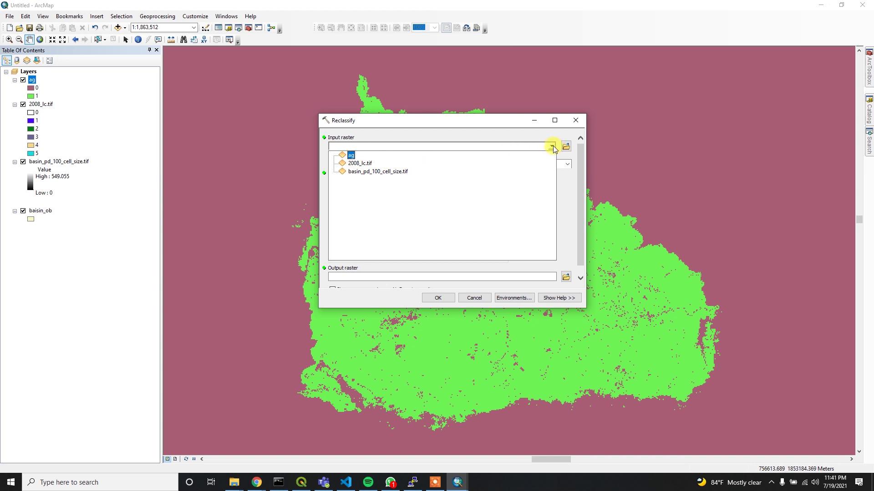
pyautogui.click(362, 165)
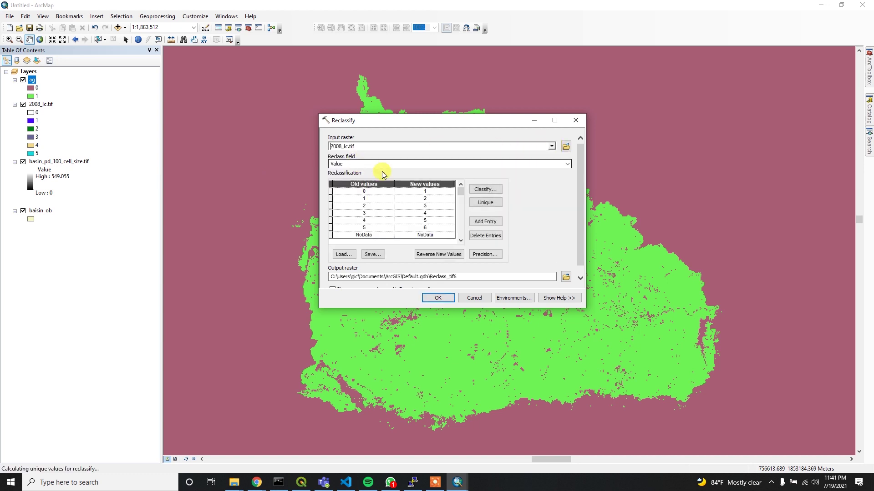
# Set new values 0,0,1,0,0,0 and replace the output raster name with gras.
pyautogui.click(429, 192)
pyautogui.write('0')
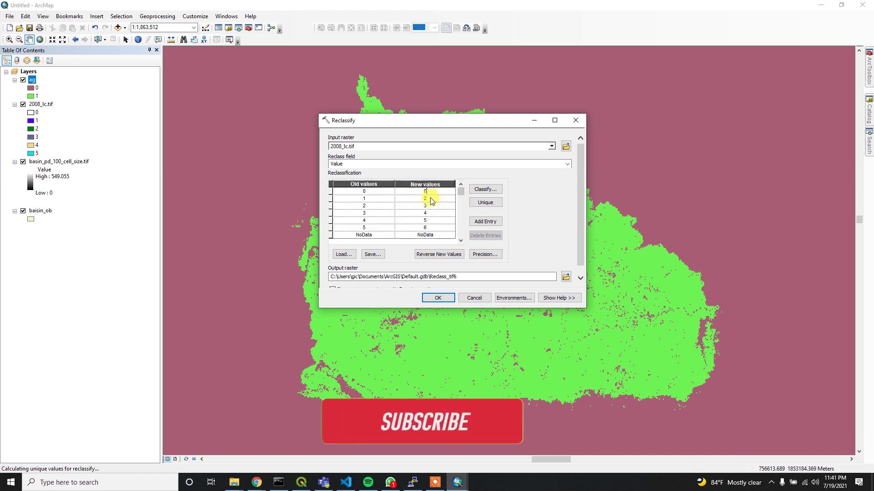
pyautogui.click(425, 199)
pyautogui.write('1')
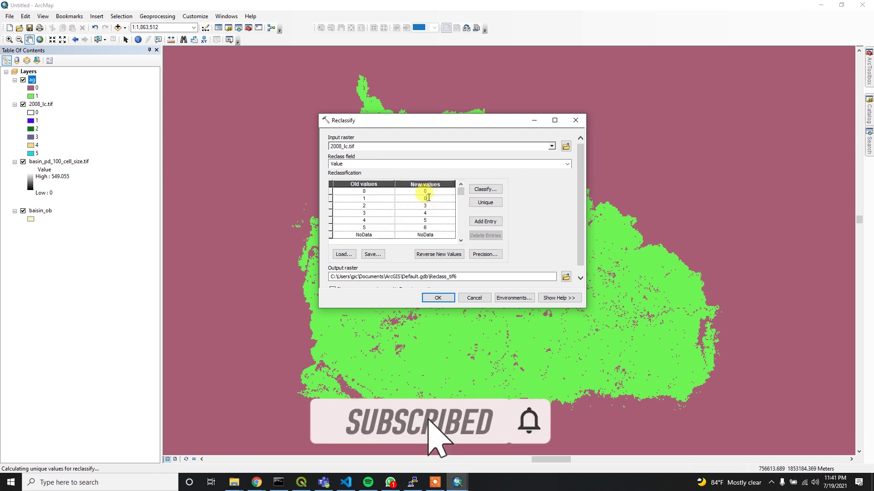
pyautogui.write('0')
pyautogui.click(422, 206)
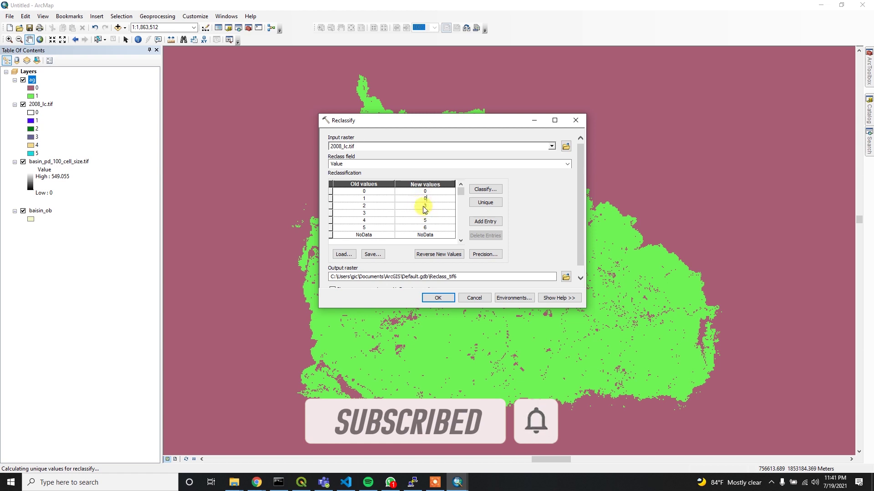
pyautogui.write('1')
pyautogui.click(427, 212)
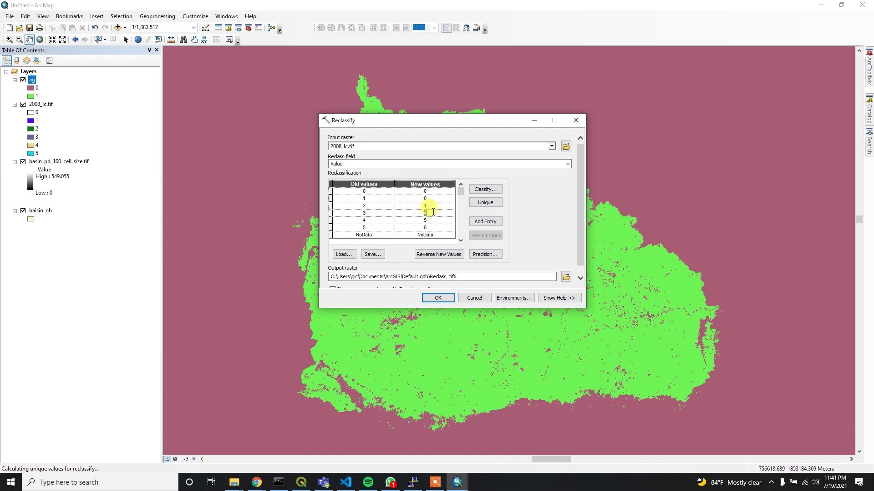
pyautogui.write('0')
pyautogui.click(423, 220)
pyautogui.press('Return')
pyautogui.write('0')
pyautogui.click(432, 225)
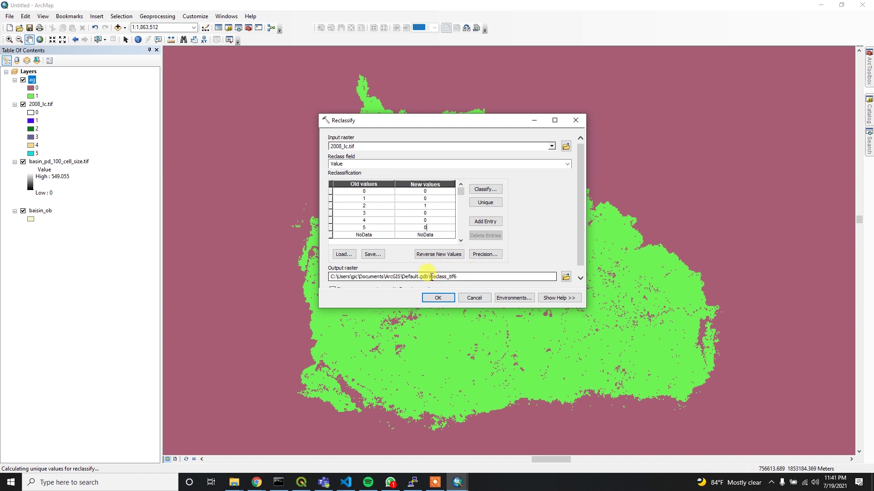
pyautogui.moveTo(429, 277); pyautogui.dragTo(452, 277)
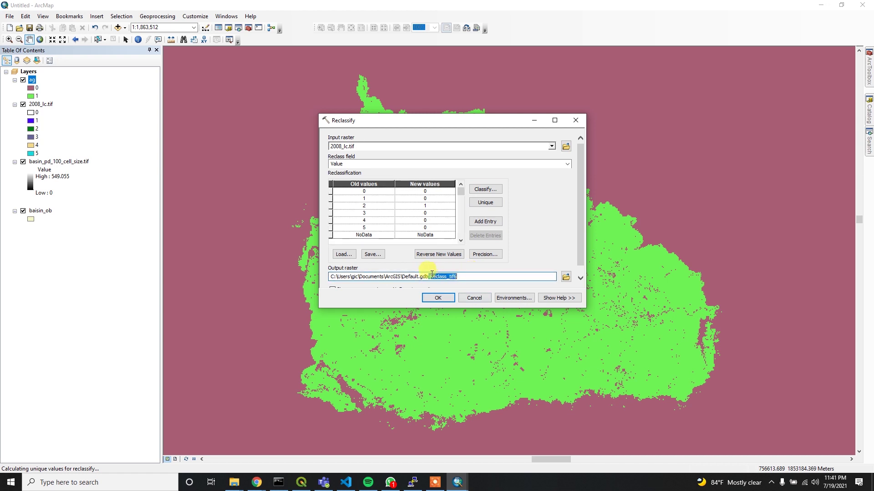
pyautogui.write('gr')
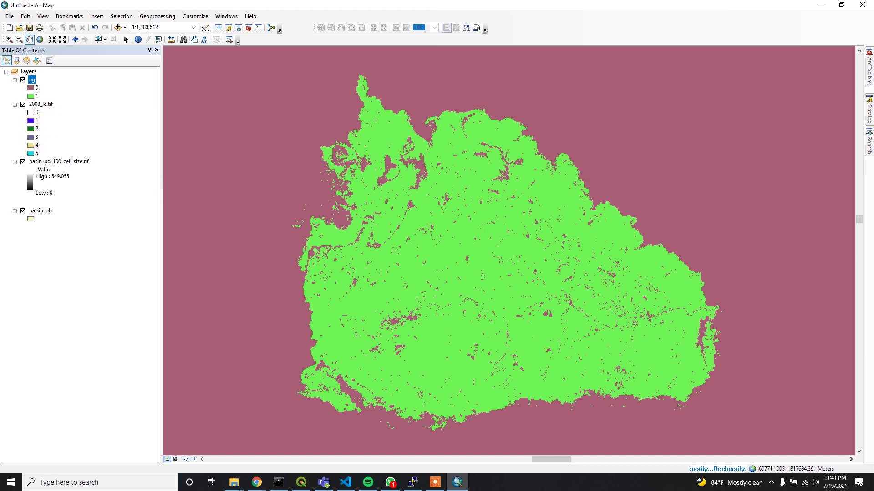
# Check the file browser, then return to ArcMap listing urban, water, ag, cultivation and grassland rasters.
pyautogui.click(234, 482)
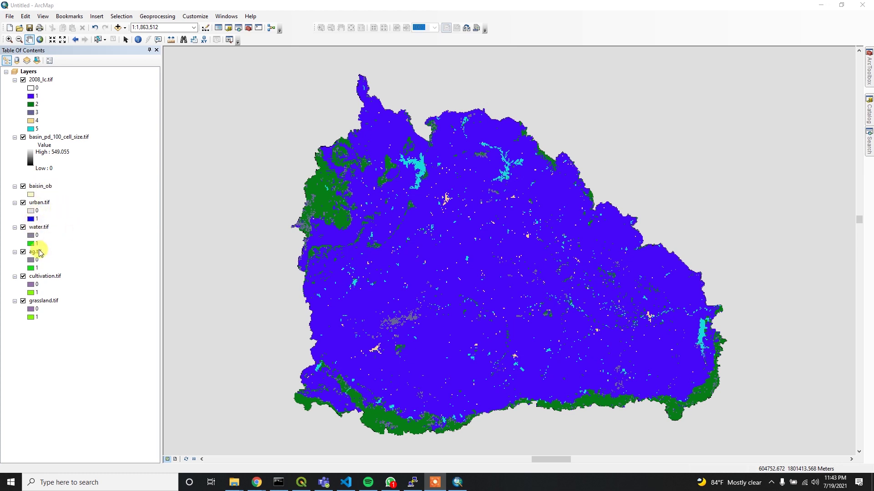
pyautogui.click(42, 351)
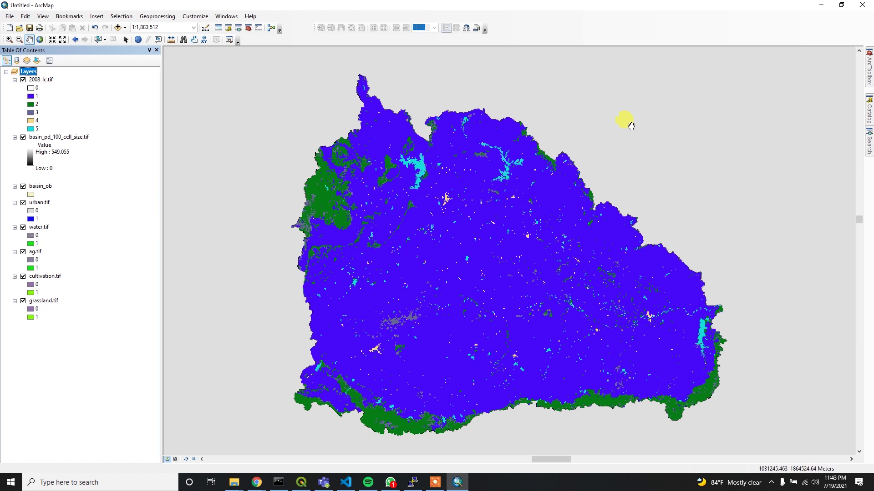
pyautogui.click(868, 145)
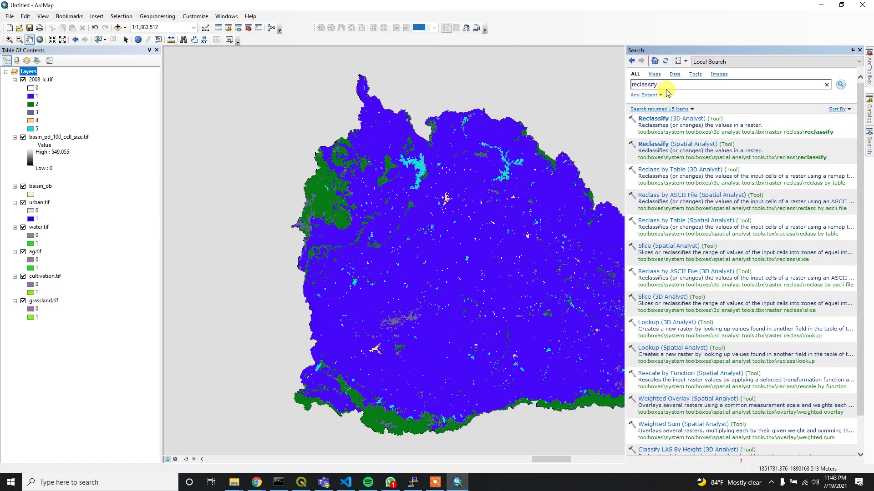
# Open Raster to ASCII with ag.tif as the input raster.
pyautogui.moveTo(661, 85); pyautogui.dragTo(572, 77)
pyautogui.write('ter to ascii')
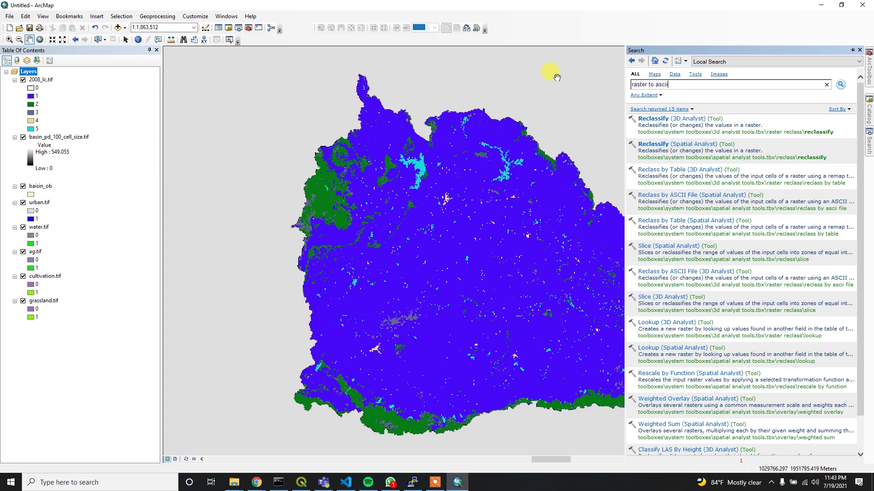
pyautogui.press('Return')
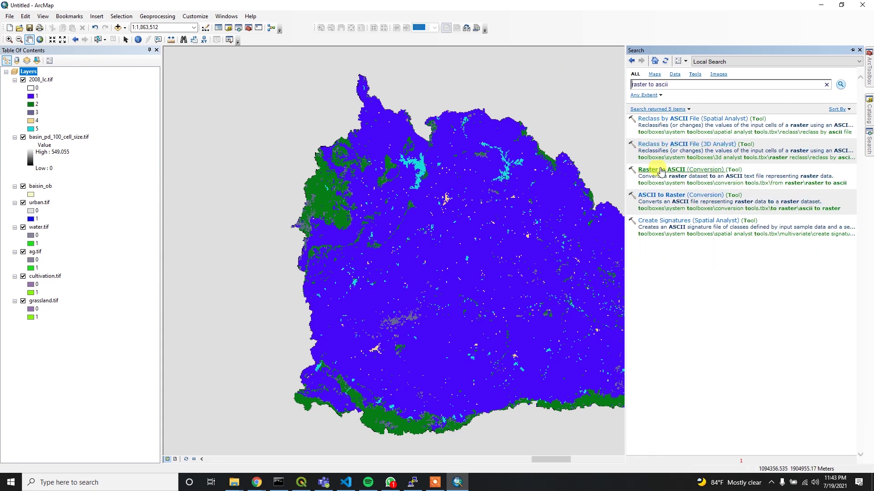
pyautogui.click(669, 168)
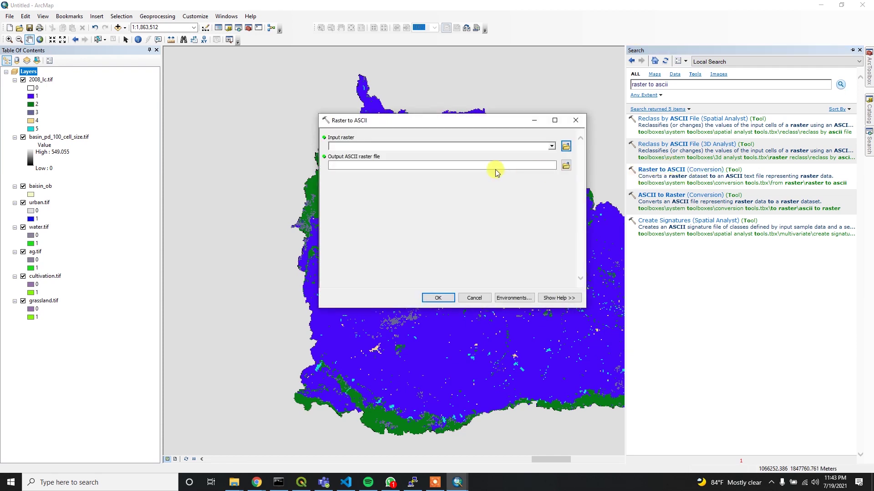
pyautogui.click(552, 146)
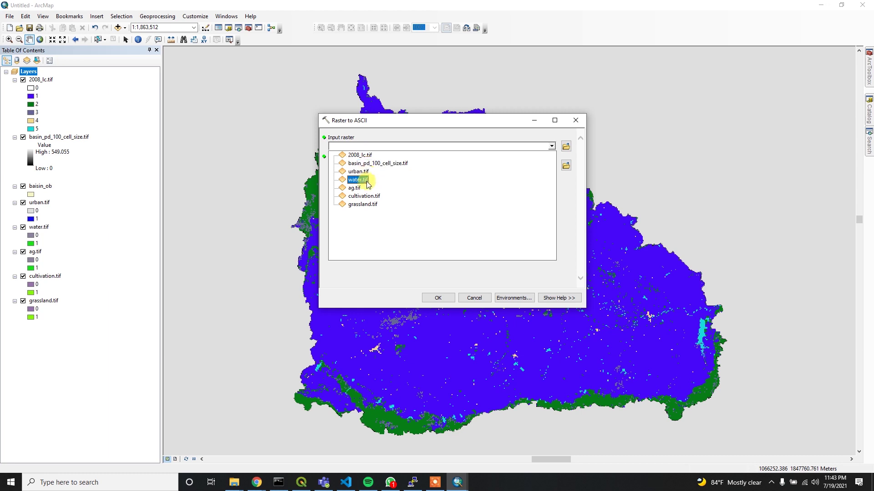
pyautogui.click(354, 188)
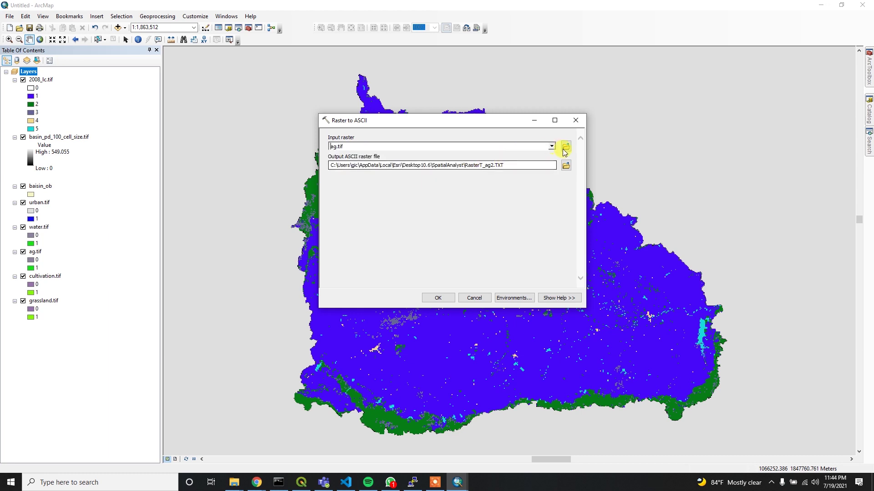
# Set the output to ag.ASC on the Desktop.
pyautogui.click(566, 166)
pyautogui.click(348, 188)
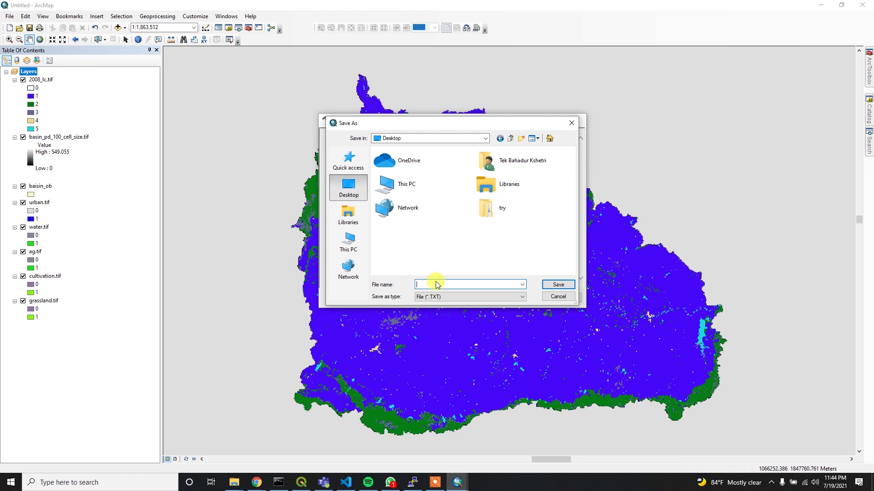
pyautogui.write('ag')
pyautogui.click(449, 295)
pyautogui.click(450, 307)
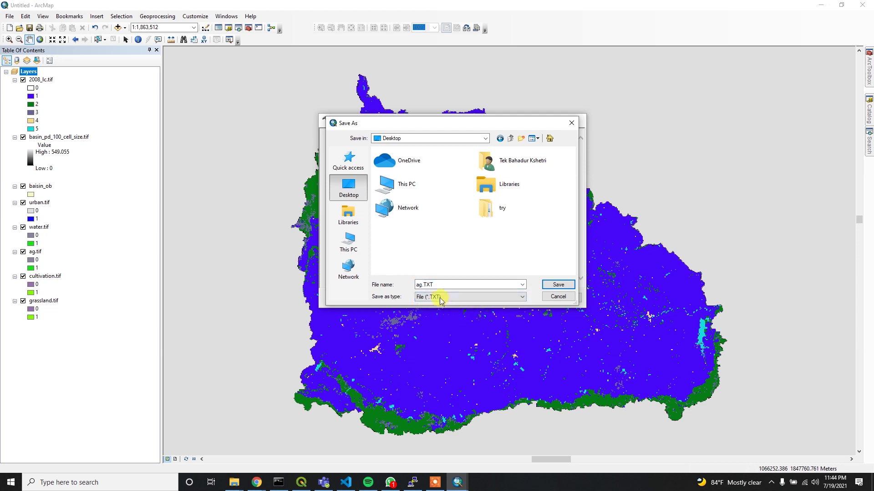
pyautogui.click(433, 298)
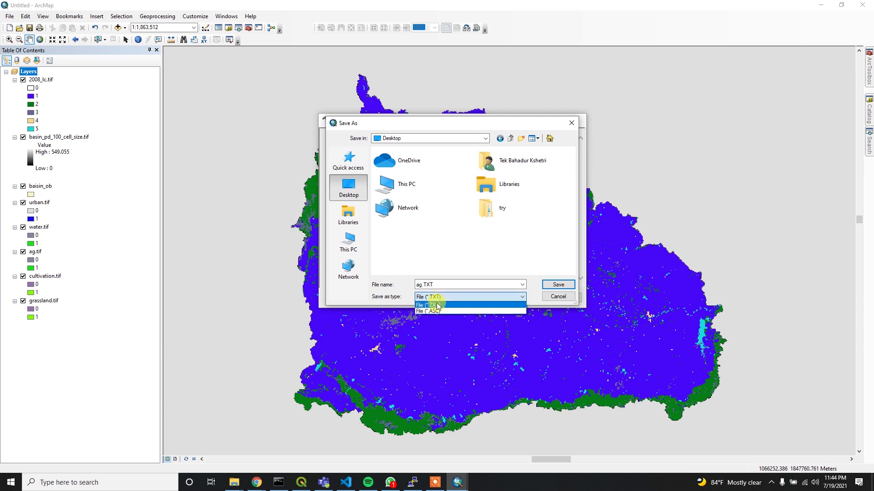
pyautogui.click(438, 312)
pyautogui.click(557, 285)
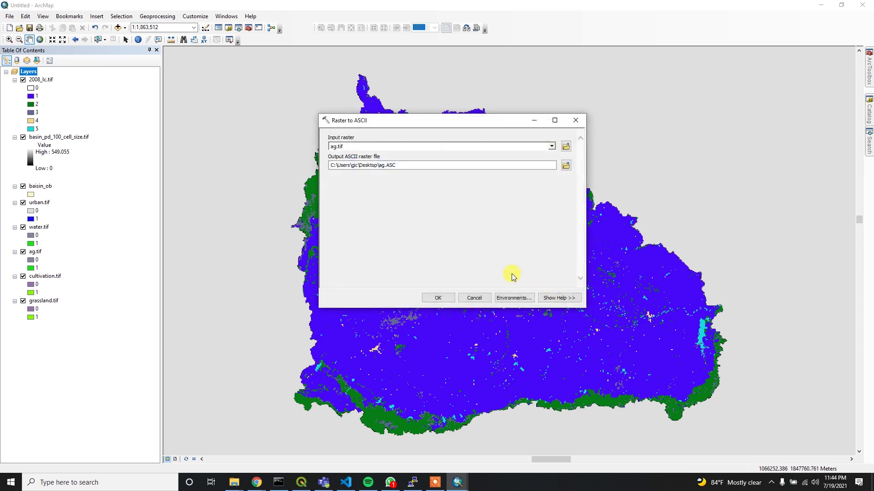
# Set processing extent and snap raster to basin_pd_100_cell_size.tif, then run the ag.tif export.
pyautogui.click(524, 302)
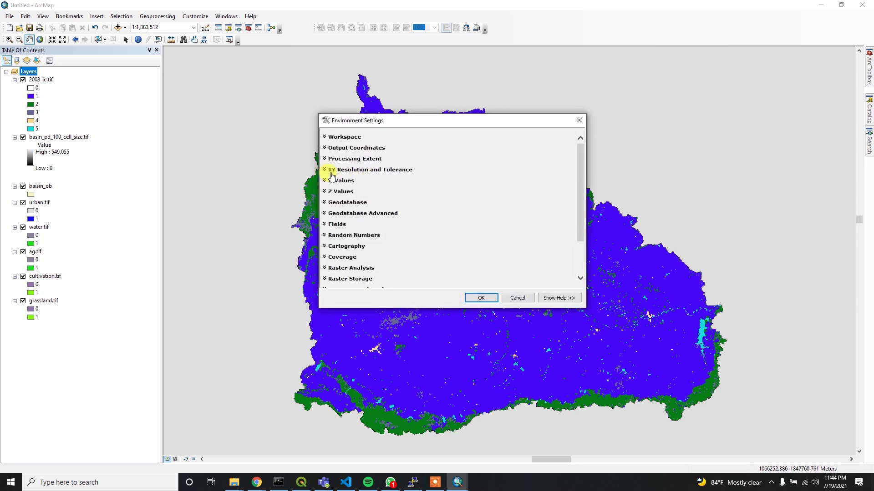
pyautogui.click(327, 159)
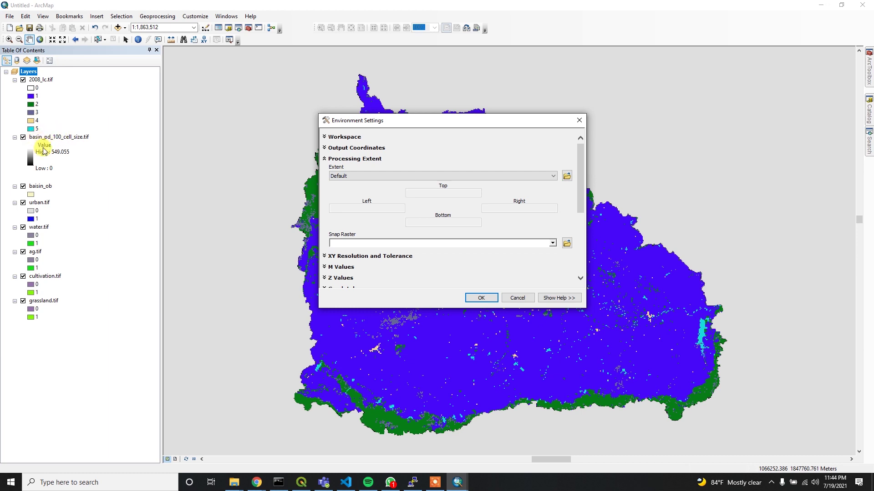
pyautogui.click(396, 178)
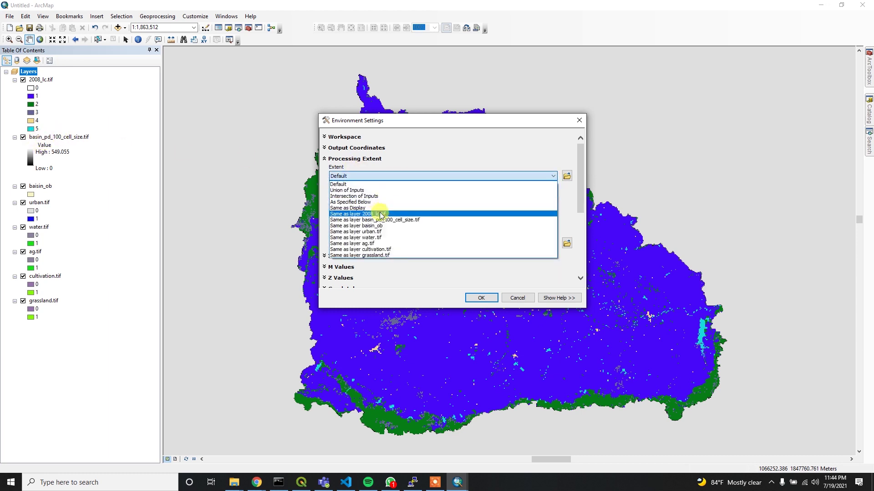
pyautogui.click(384, 220)
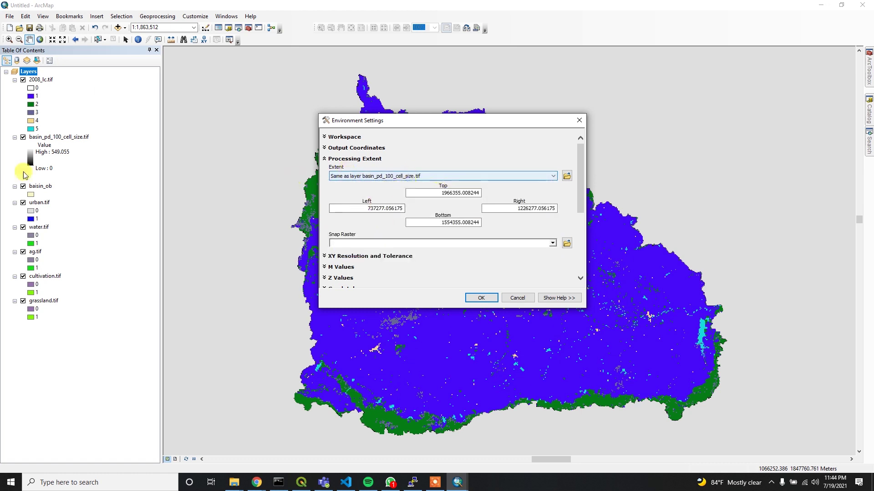
pyautogui.click(410, 224)
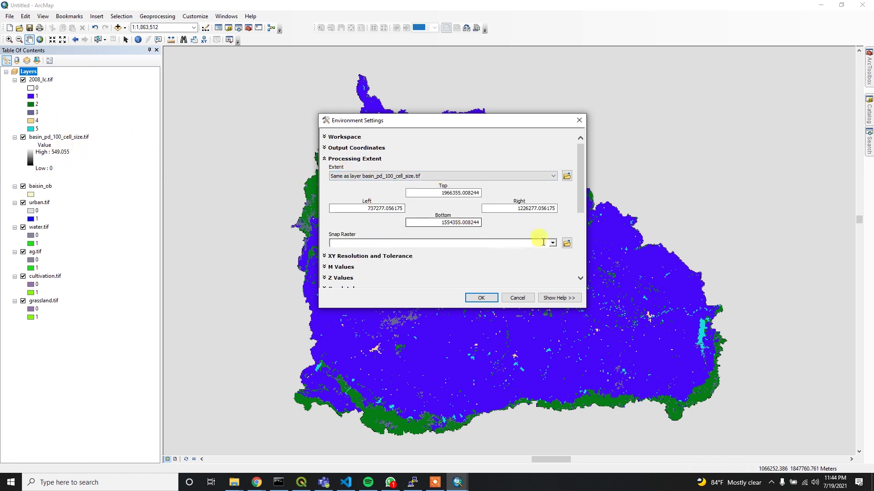
pyautogui.click(552, 243)
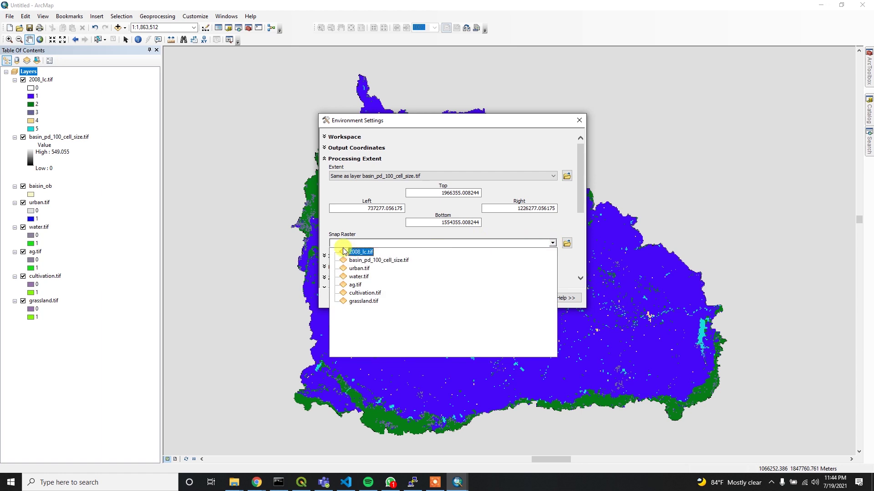
pyautogui.click(369, 260)
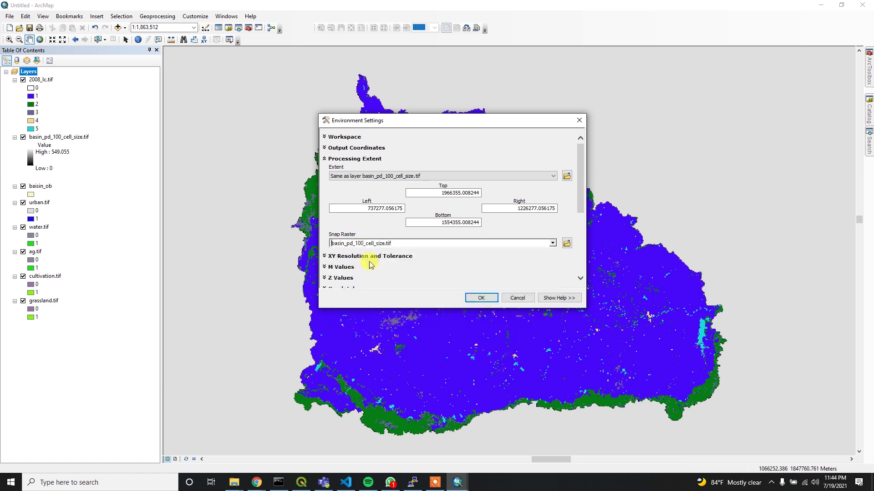
pyautogui.click(483, 298)
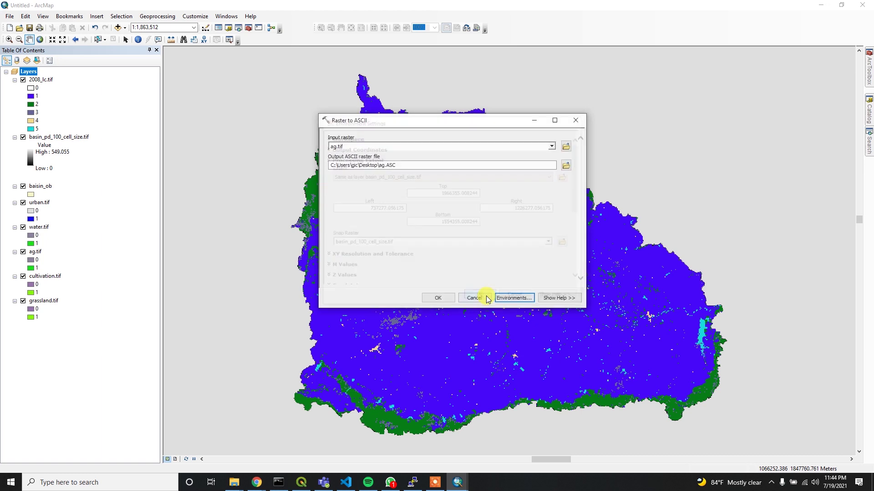
pyautogui.click(435, 298)
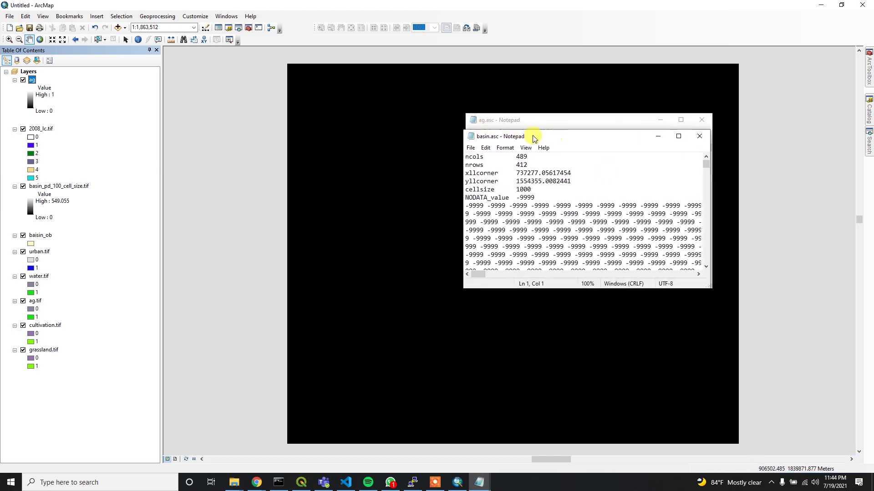
# Place basin.asc beside ag.asc and enlarge it to compare 489 columns, 412 rows, cellsize 1000.
pyautogui.moveTo(545, 116)
pyautogui.mouseDown()
pyautogui.moveTo(259, 139)
pyautogui.moveTo(266, 119)
pyautogui.mouseUp()
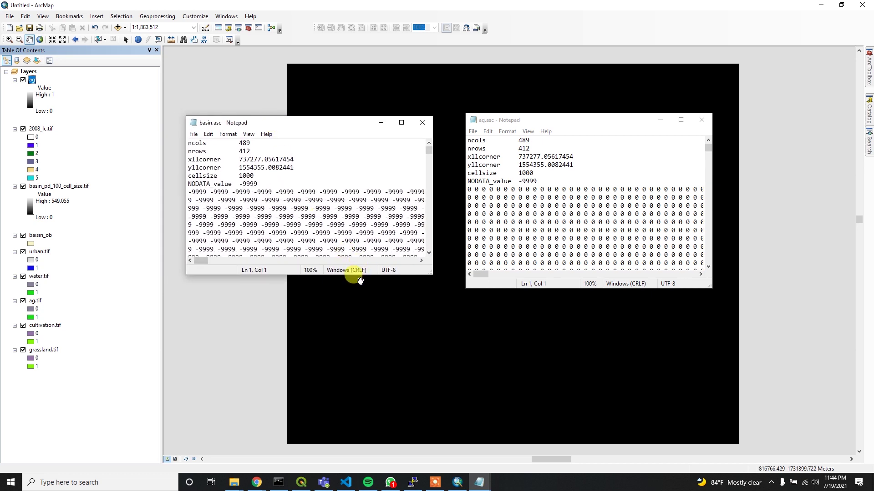
pyautogui.moveTo(353, 274); pyautogui.dragTo(350, 314)
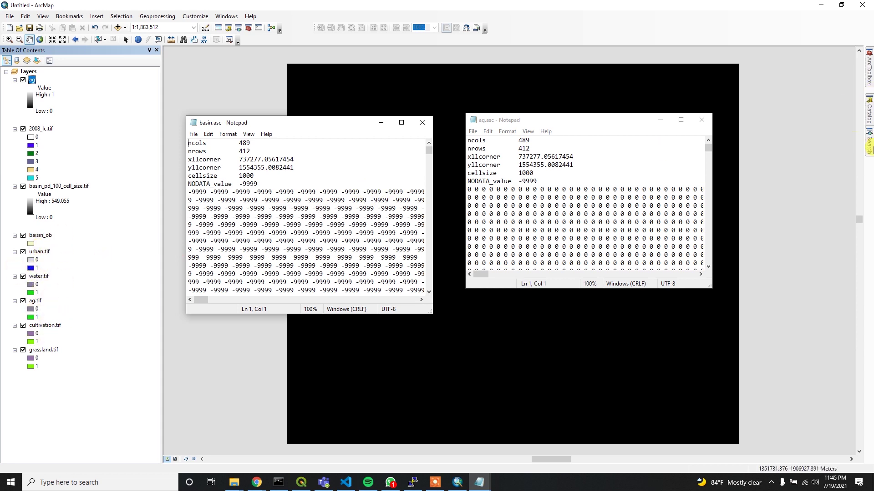
pyautogui.click(869, 145)
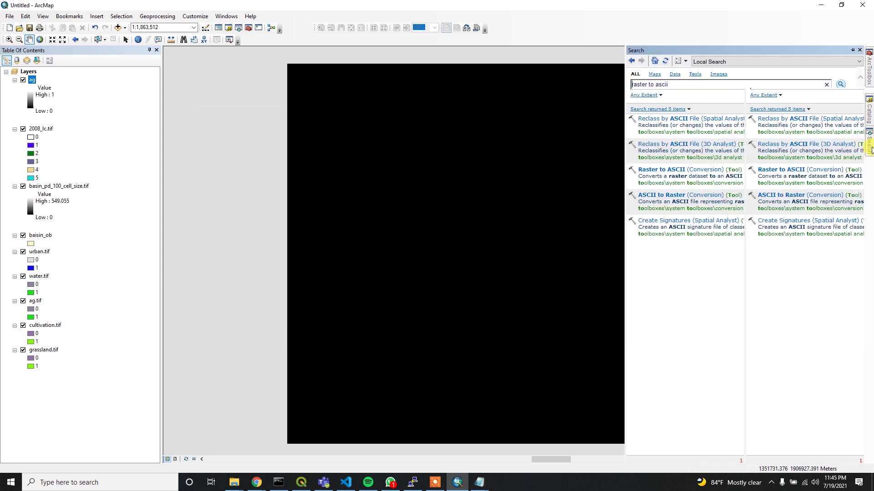
# Set Raster to ASCII's extent and snap raster to basin_pd_100_cell_size.tif, then cancel the tool.
pyautogui.click(673, 170)
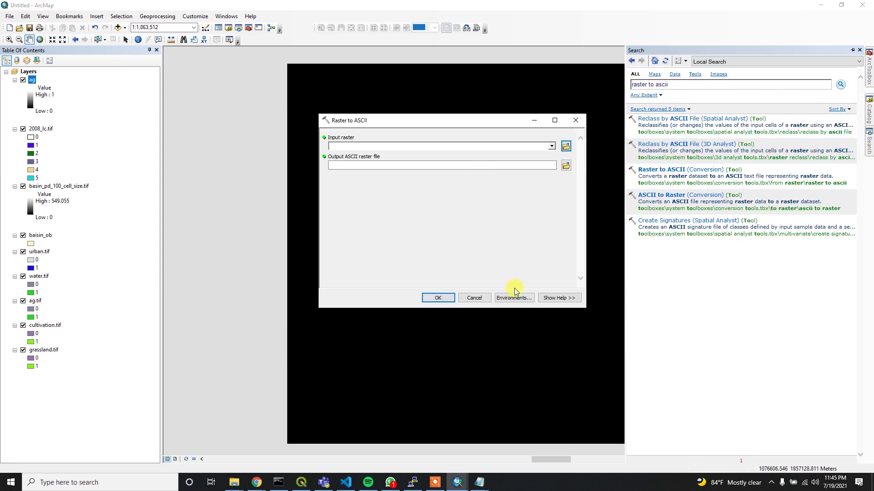
pyautogui.click(523, 299)
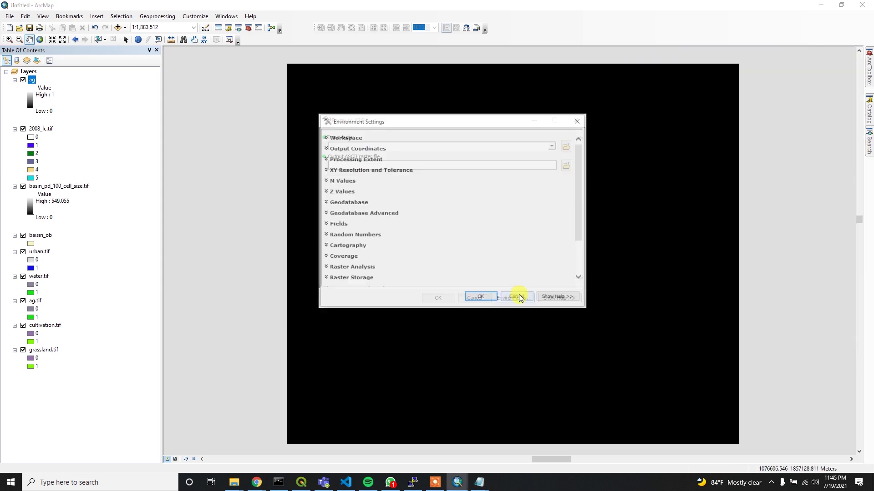
pyautogui.click(340, 162)
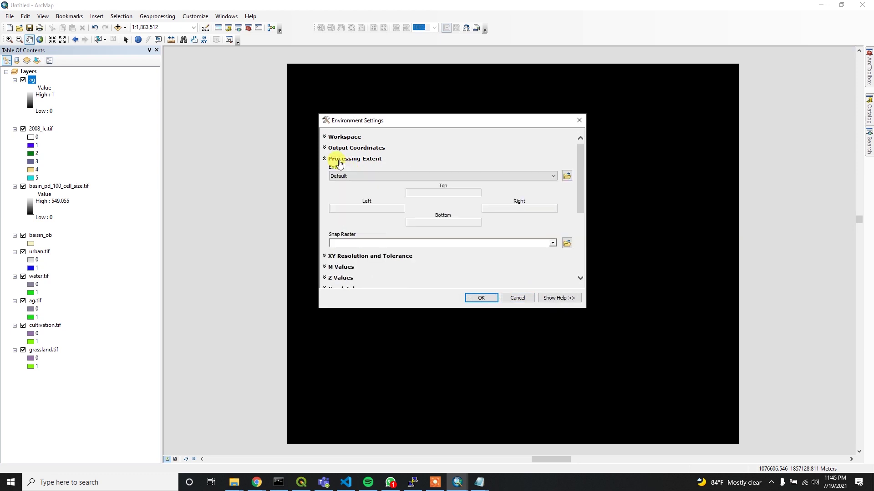
pyautogui.click(376, 175)
pyautogui.click(382, 224)
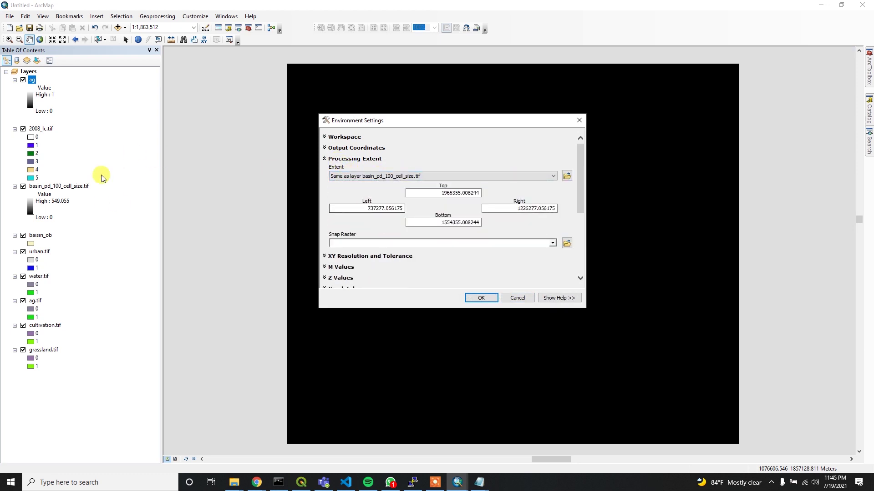
pyautogui.click(552, 243)
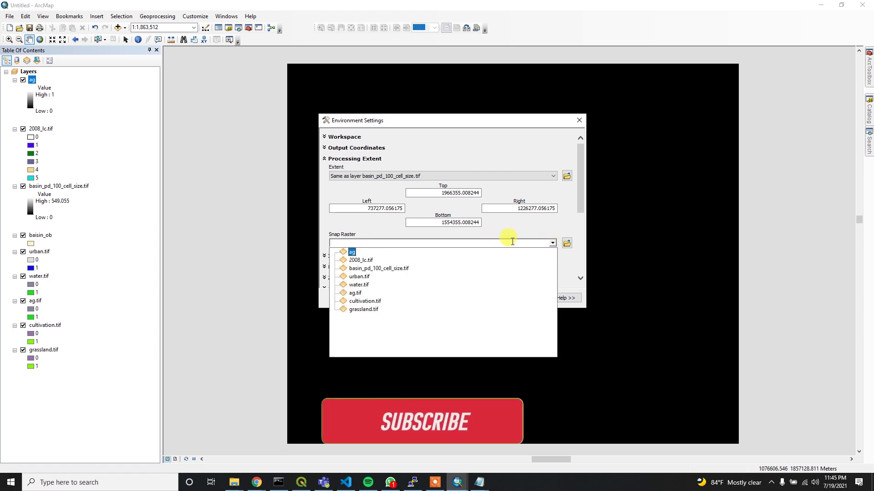
pyautogui.click(354, 268)
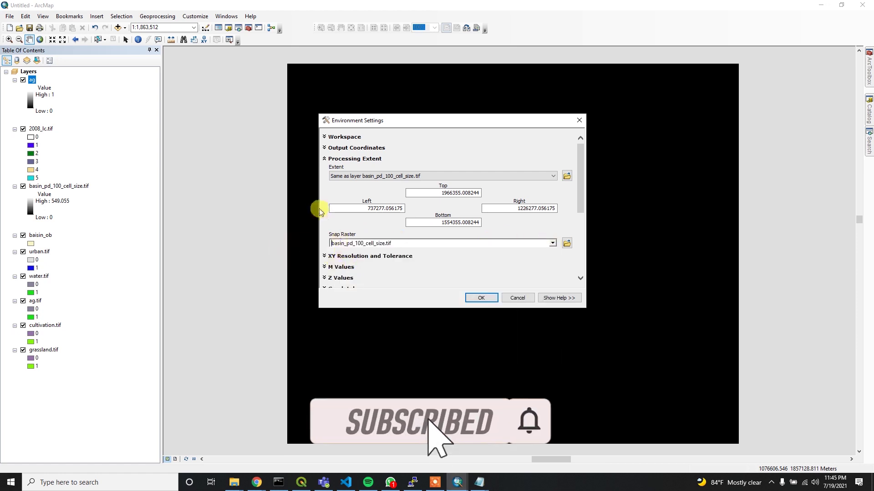
pyautogui.click(523, 299)
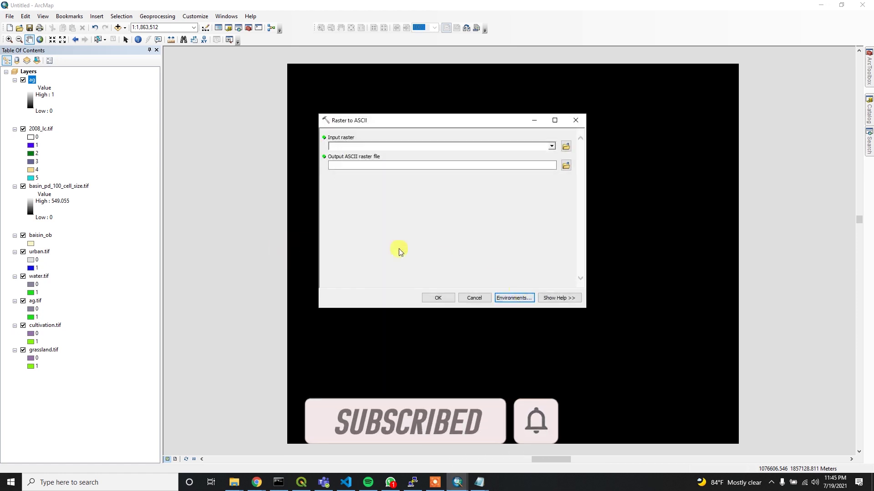
pyautogui.click(483, 298)
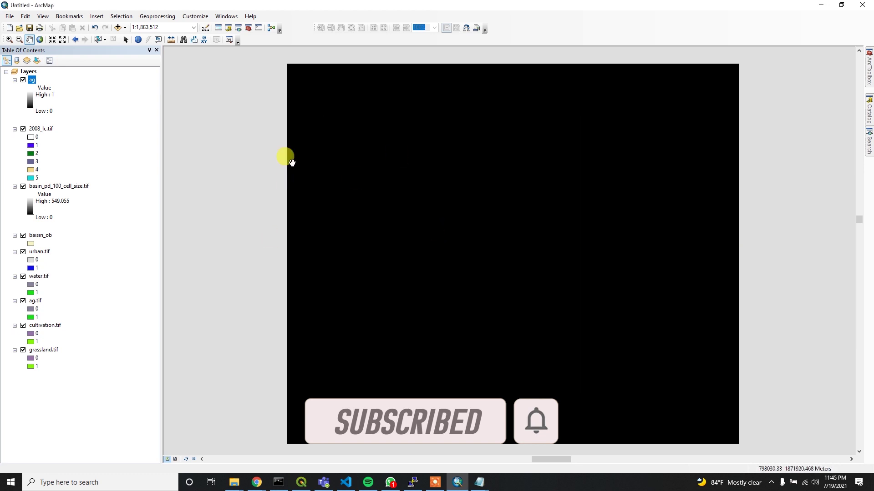